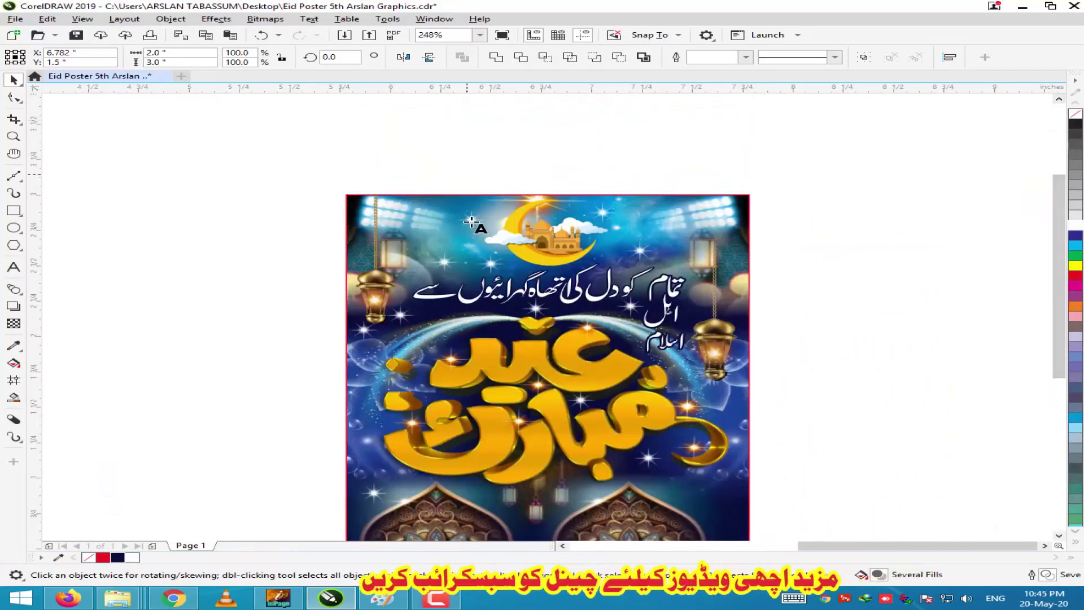
# Type the text line 'Passward Video main' above the poster.
pyautogui.click(467, 174)
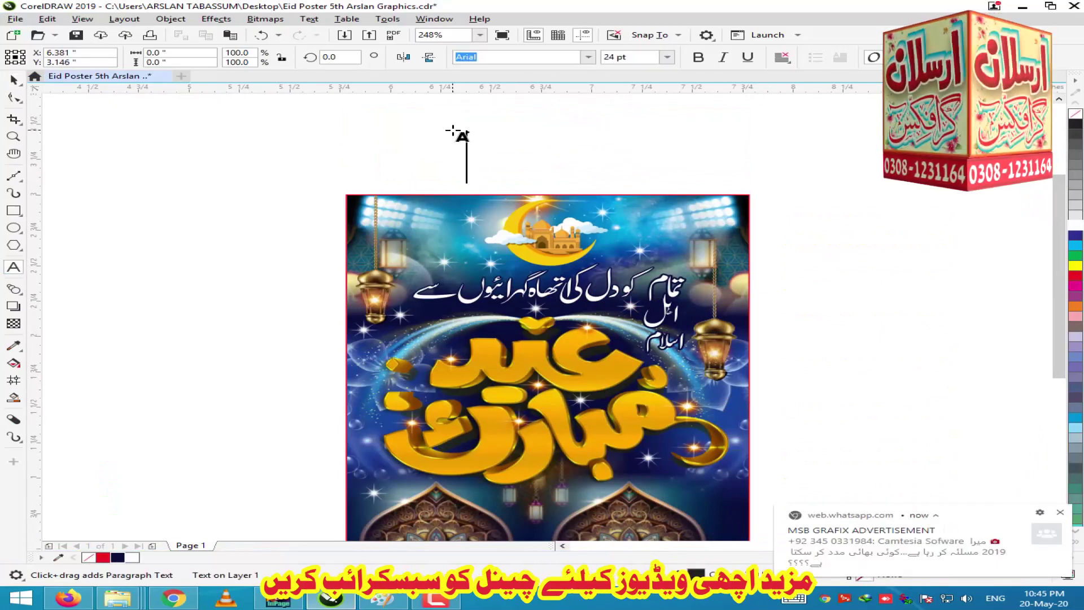
pyautogui.write('Passwardd')
pyautogui.press('BackSpace')
pyautogui.write('Video main')
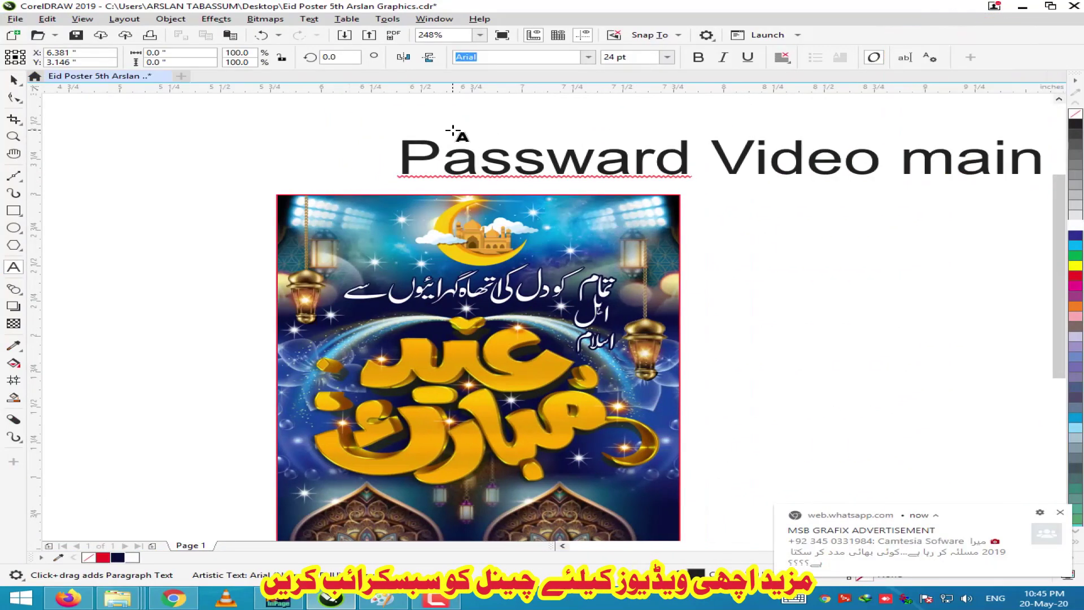
pyautogui.click(13, 80)
# Shrink the line, duplicate it below, and edit the copy to read 'Video ko End tek Dakna'.
pyautogui.moveTo(397, 179); pyautogui.dragTo(617, 165)
pyautogui.moveTo(540, 167); pyautogui.dragTo(513, 171)
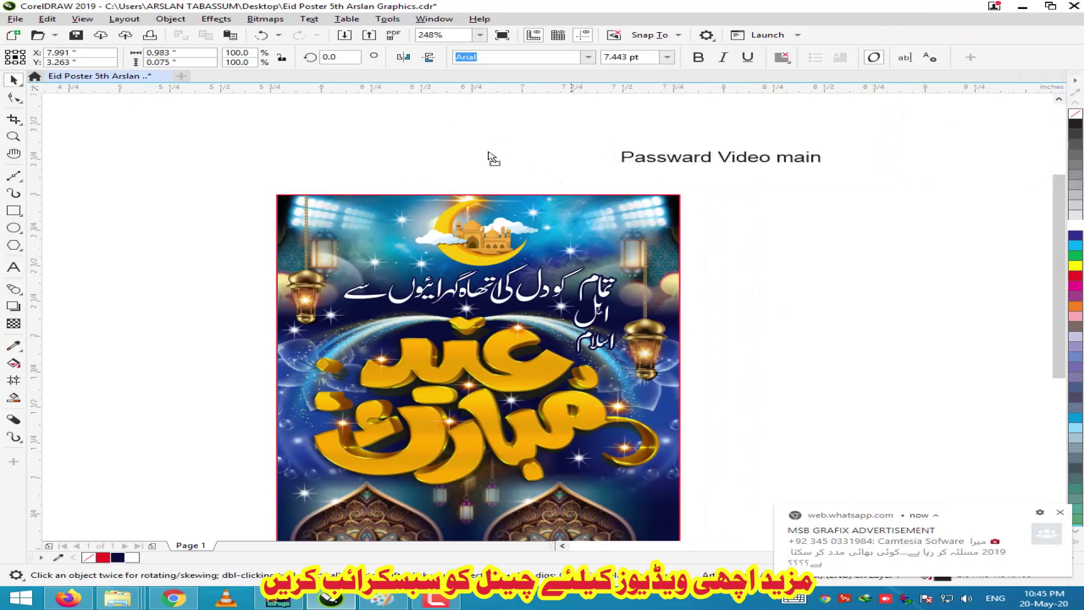
pyautogui.doubleClick(483, 170)
pyautogui.write('Video ko Enf')
pyautogui.press('BackSpace')
pyautogui.press('BackSpace')
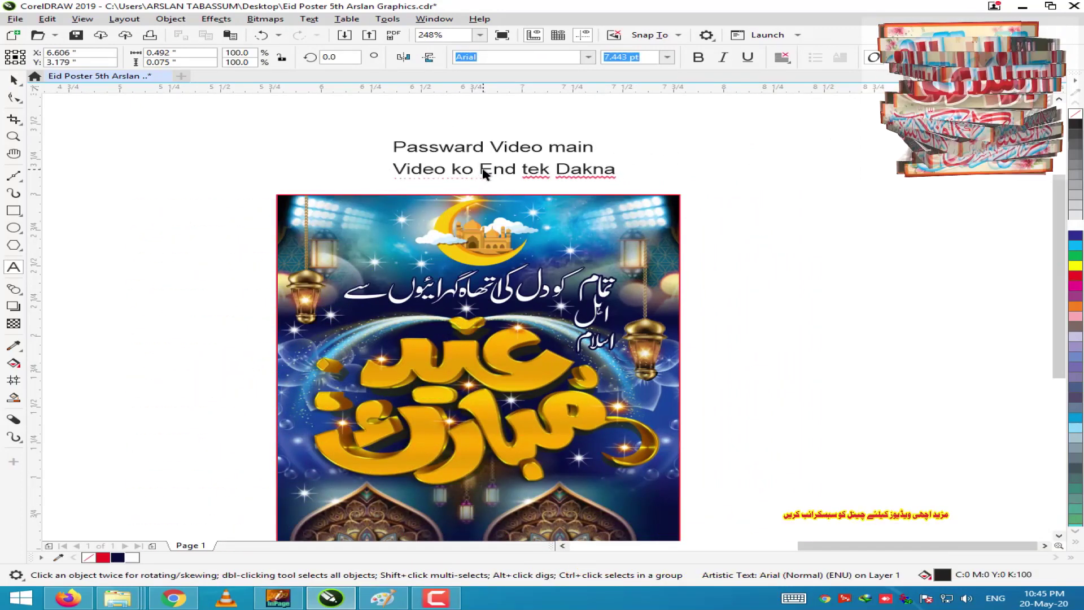
# Centre-align the two text lines on each other.
pyautogui.keyDown('shift'); pyautogui.click(529, 149); pyautogui.keyUp('shift')
pyautogui.press('c')
pyautogui.click(330, 178)
pyautogui.scroll(-1, 323, 181)
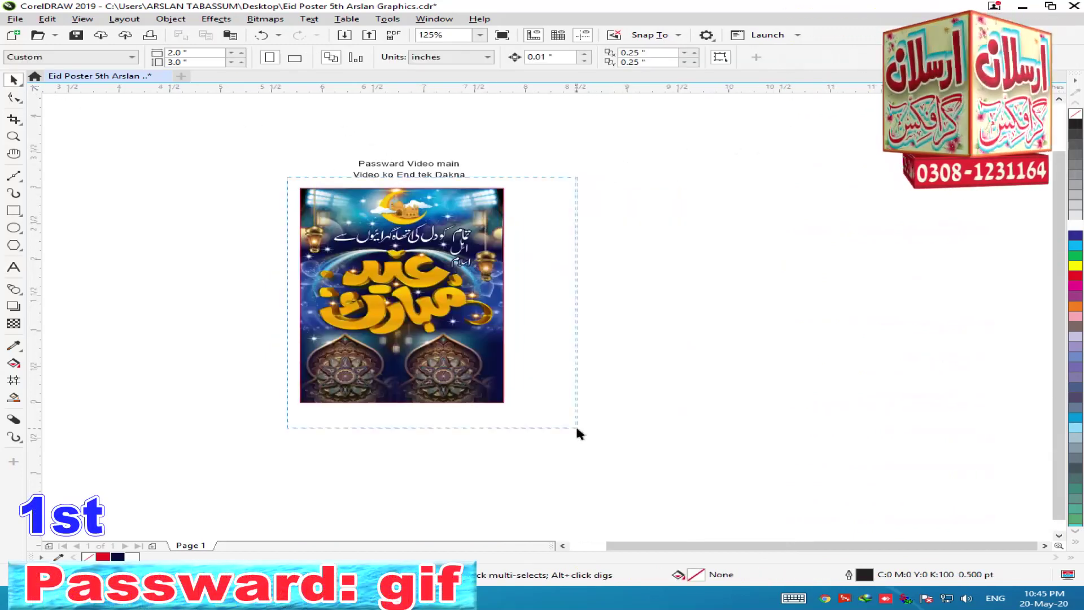
pyautogui.moveTo(577, 428); pyautogui.dragTo(577, 428)
pyautogui.hotkey('shift', 'F2')
pyautogui.press('Escape')
pyautogui.click(572, 290)
pyautogui.moveTo(576, 301); pyautogui.dragTo(922, 268)
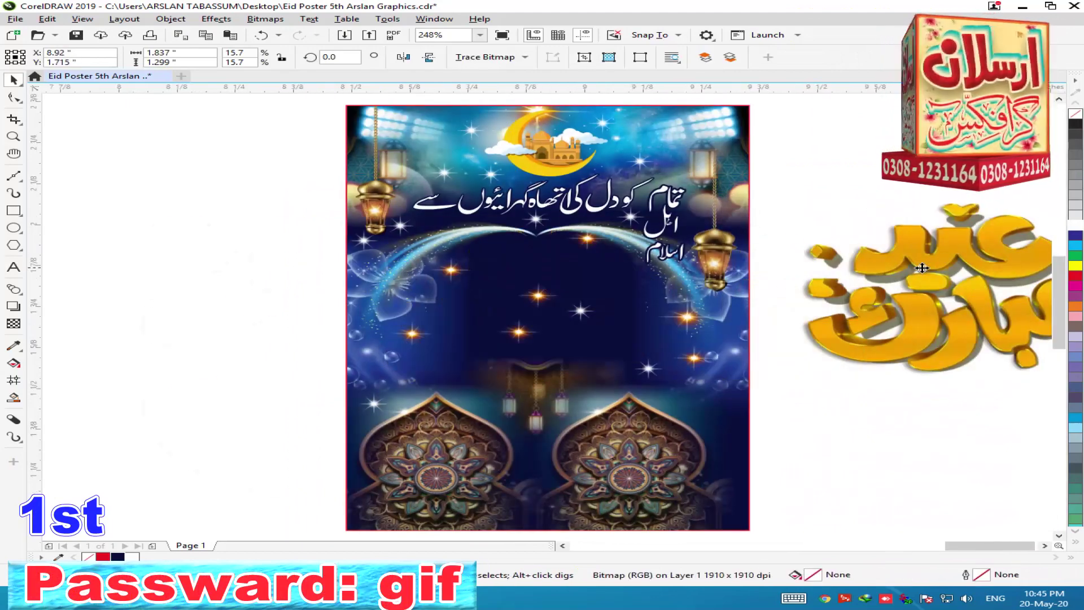
pyautogui.hotkey('shift', 'F2')
pyautogui.press('Escape')
pyautogui.scroll(1, 510, 205)
pyautogui.scroll(2, 645, 219)
pyautogui.scroll(-2, 645, 219)
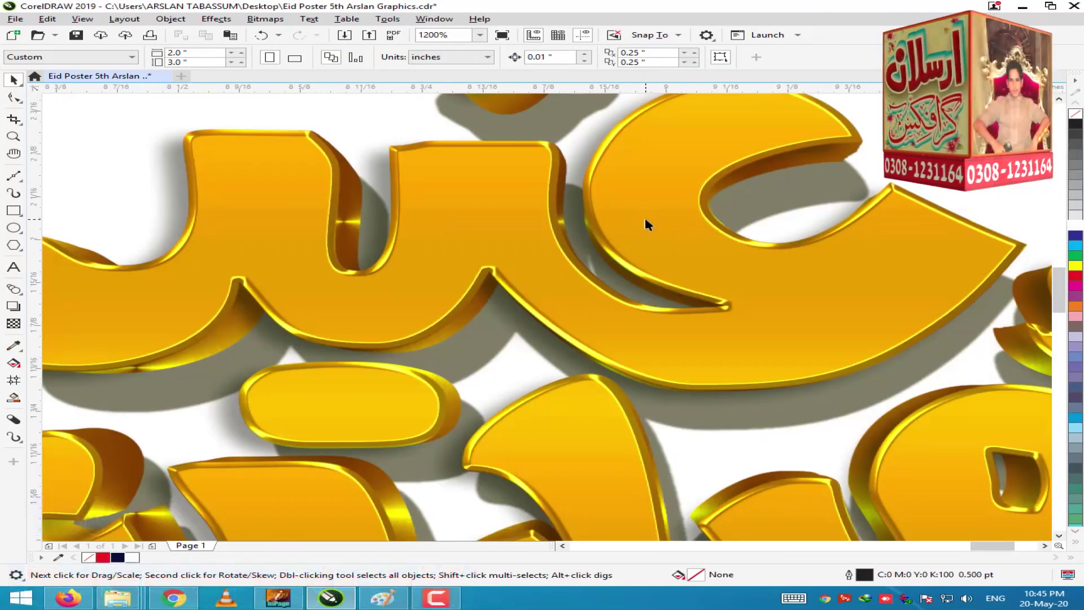
pyautogui.scroll(-2, 645, 224)
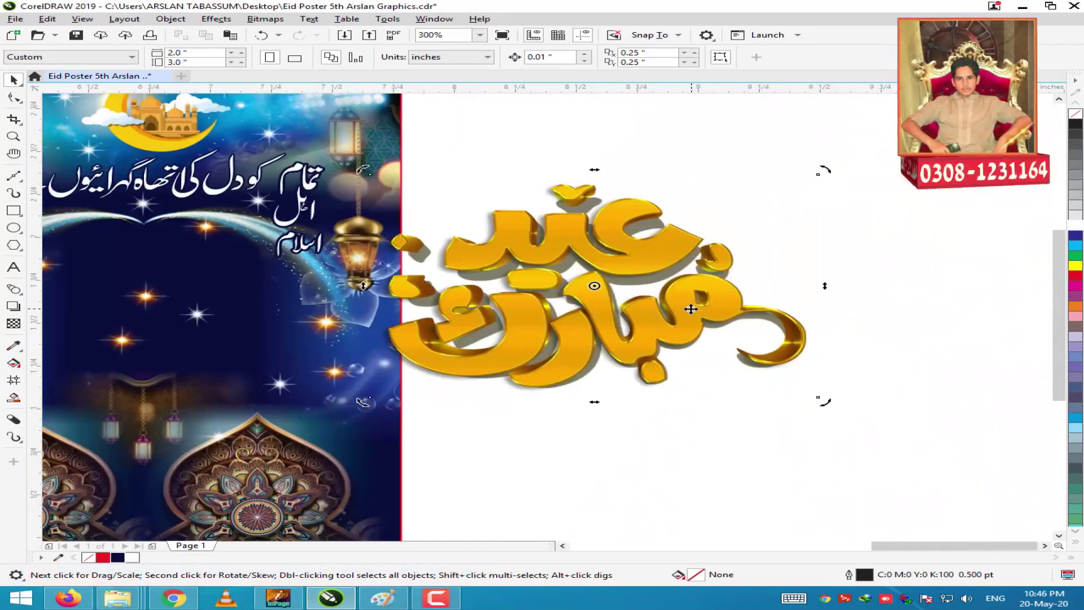
pyautogui.click(689, 310)
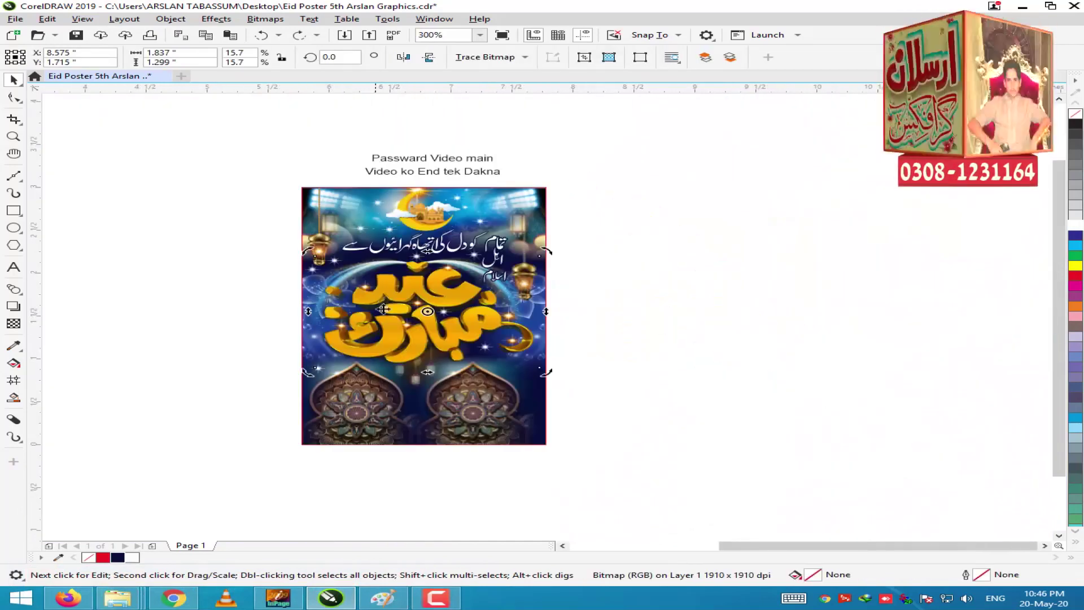
pyautogui.scroll(1, 464, 231)
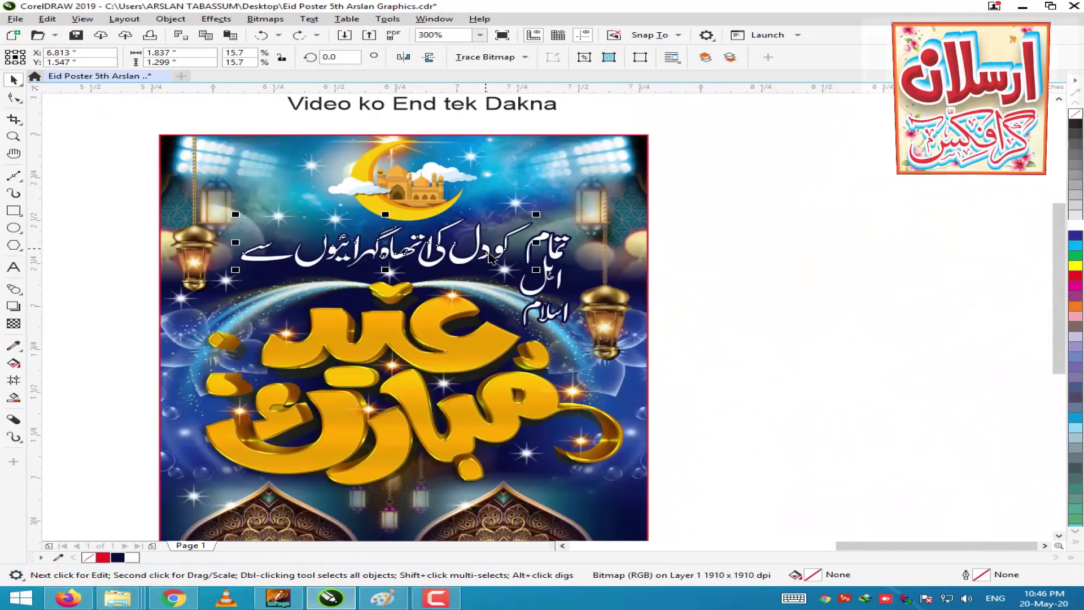
pyautogui.click(460, 255)
pyautogui.moveTo(389, 257); pyautogui.dragTo(850, 234)
pyautogui.hotkey('shift', 'F2')
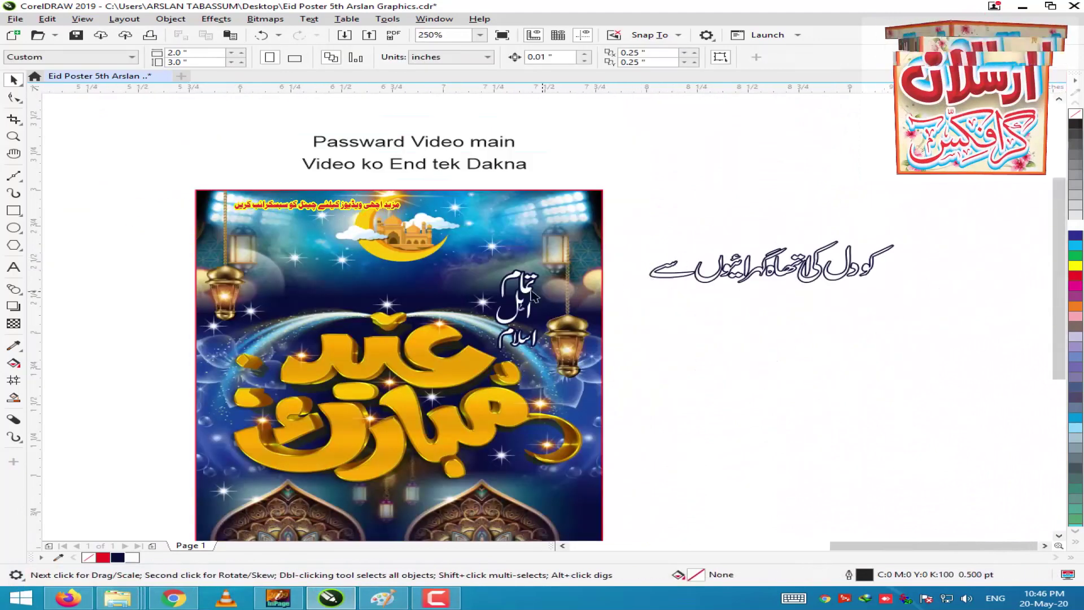
pyautogui.moveTo(672, 249); pyautogui.dragTo(384, 249)
pyautogui.moveTo(531, 296); pyautogui.dragTo(653, 293)
pyautogui.hotkey('ctrl', 'z')
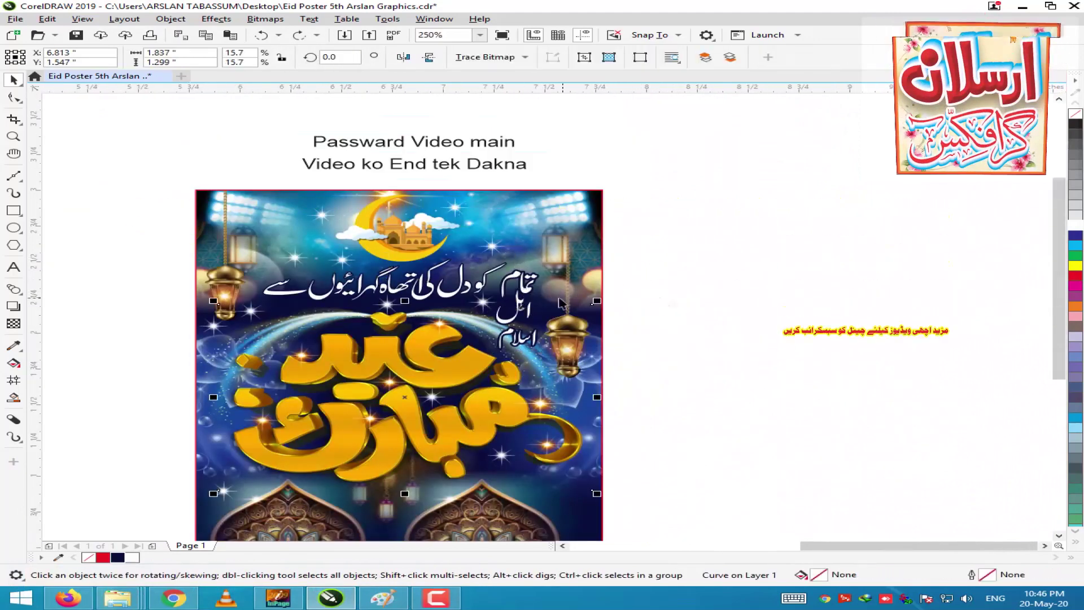
pyautogui.moveTo(527, 303); pyautogui.dragTo(617, 306)
pyautogui.hotkey('ctrl', 'z')
pyautogui.click(565, 334)
pyautogui.doubleClick(218, 279)
pyautogui.rightClick(218, 279)
pyautogui.click(270, 232)
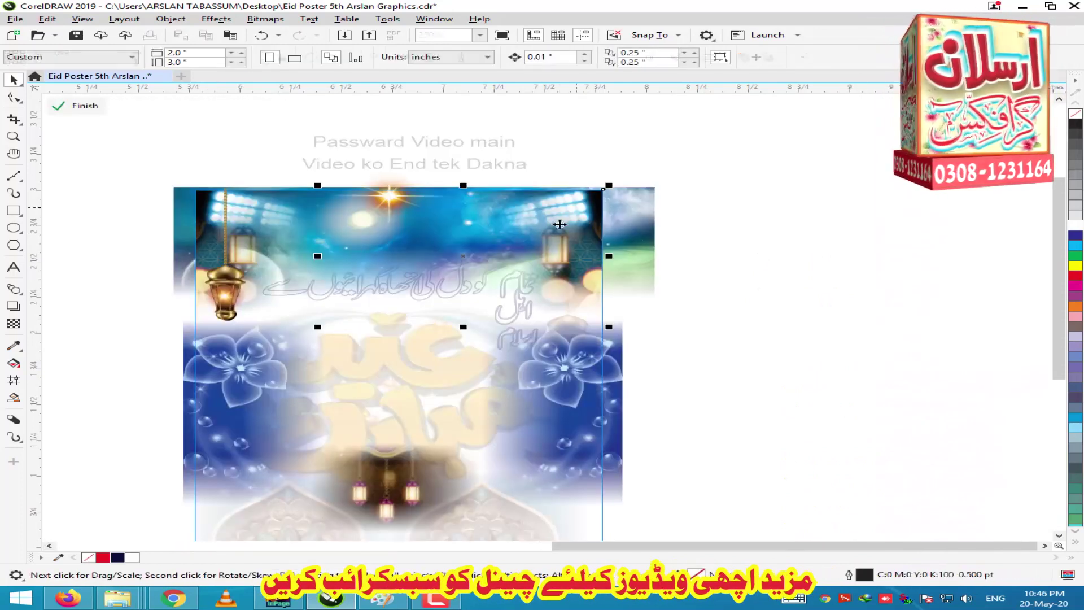
pyautogui.click(79, 106)
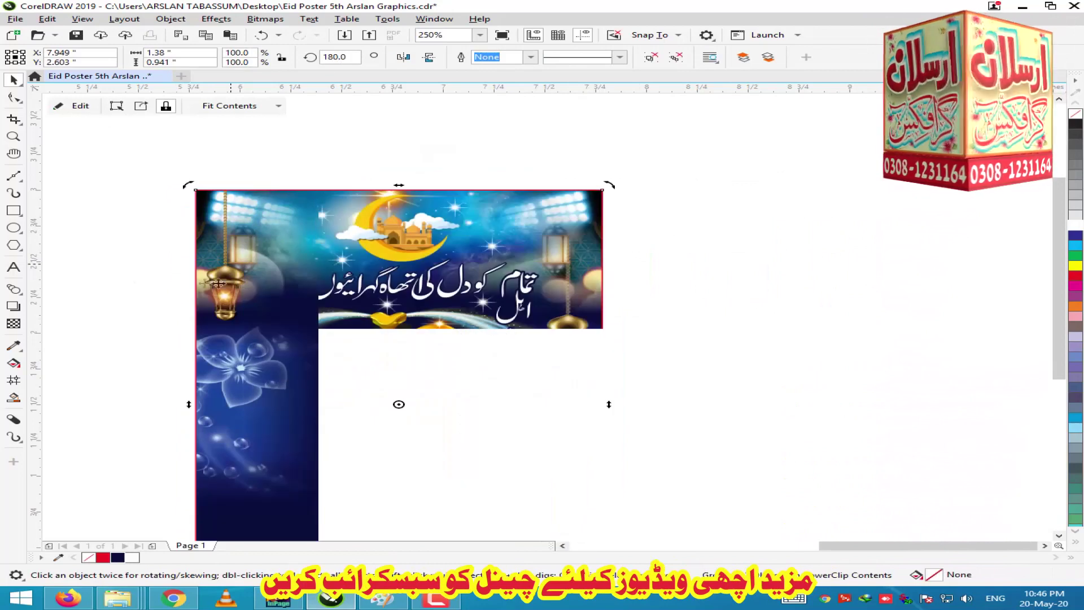
pyautogui.moveTo(113, 276); pyautogui.dragTo(198, 271)
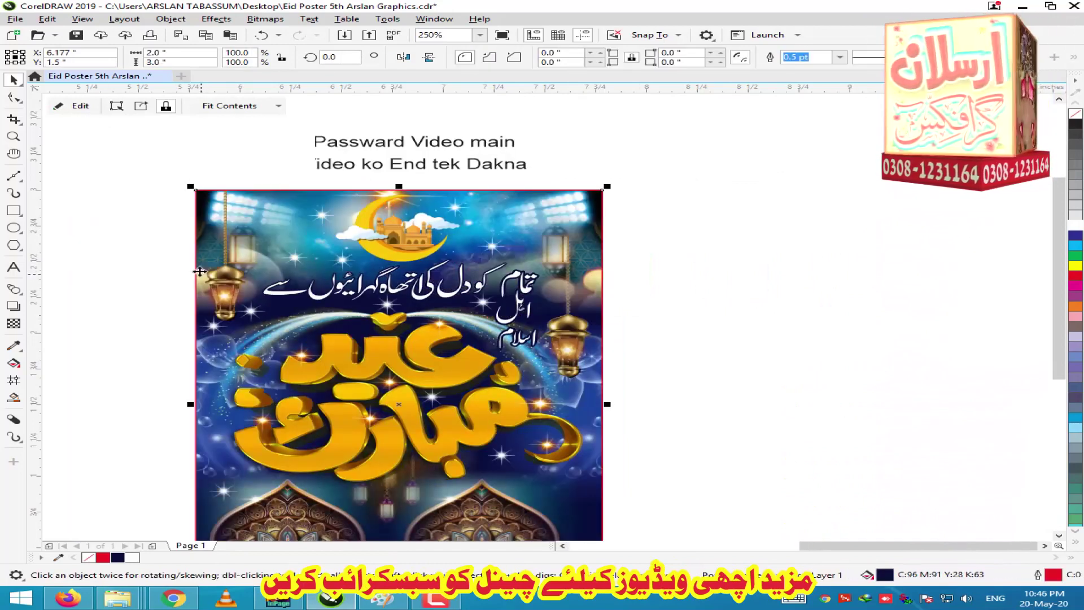
pyautogui.doubleClick(204, 253)
pyautogui.doubleClick(229, 241)
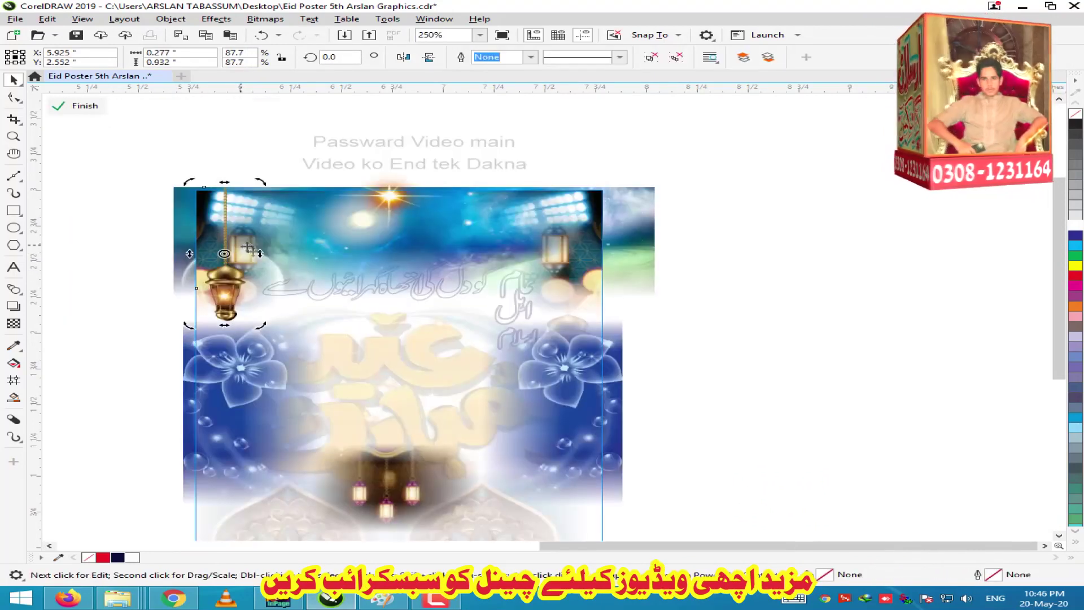
pyautogui.moveTo(240, 289); pyautogui.dragTo(164, 286)
pyautogui.hotkey('ctrl', 'z')
pyautogui.click(390, 180)
pyautogui.moveTo(398, 177); pyautogui.dragTo(412, 140)
pyautogui.hotkey('ctrl', 'z')
pyautogui.click(82, 105)
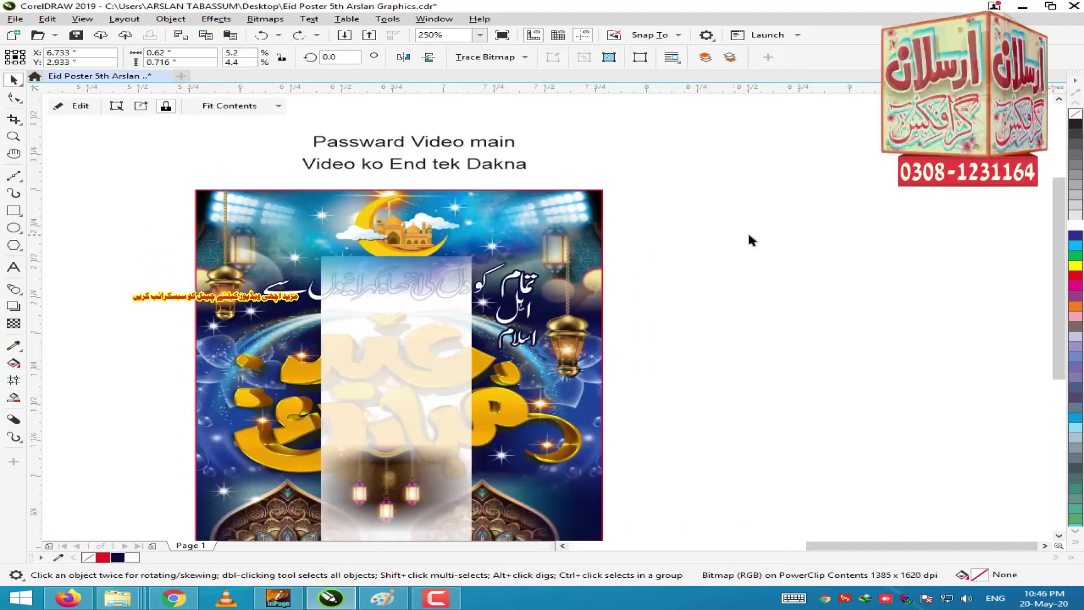
pyautogui.click(750, 235)
# Add sparkle copies by the lantern and higher on the left of the poster.
pyautogui.scroll(1, 408, 209)
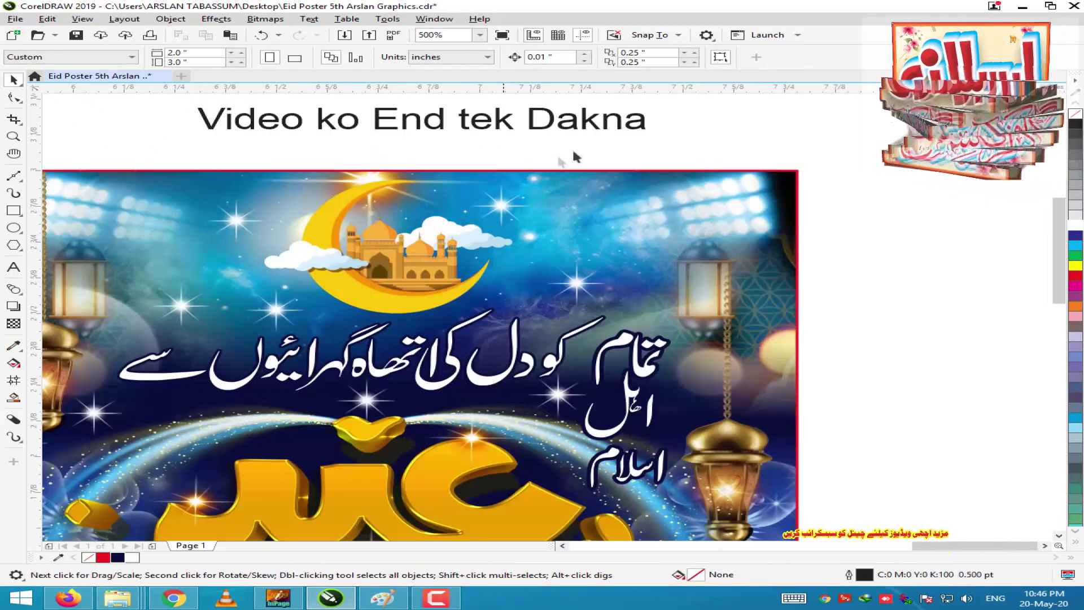
pyautogui.scroll(-1, 645, 139)
pyautogui.scroll(1, 458, 353)
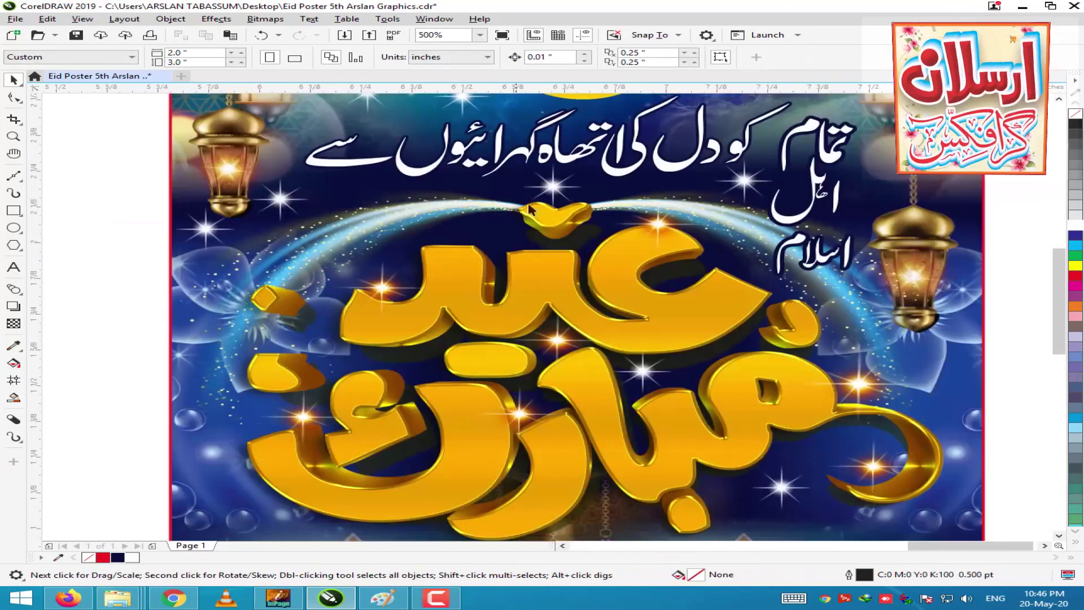
pyautogui.scroll(-1, 544, 186)
pyautogui.scroll(1, 502, 468)
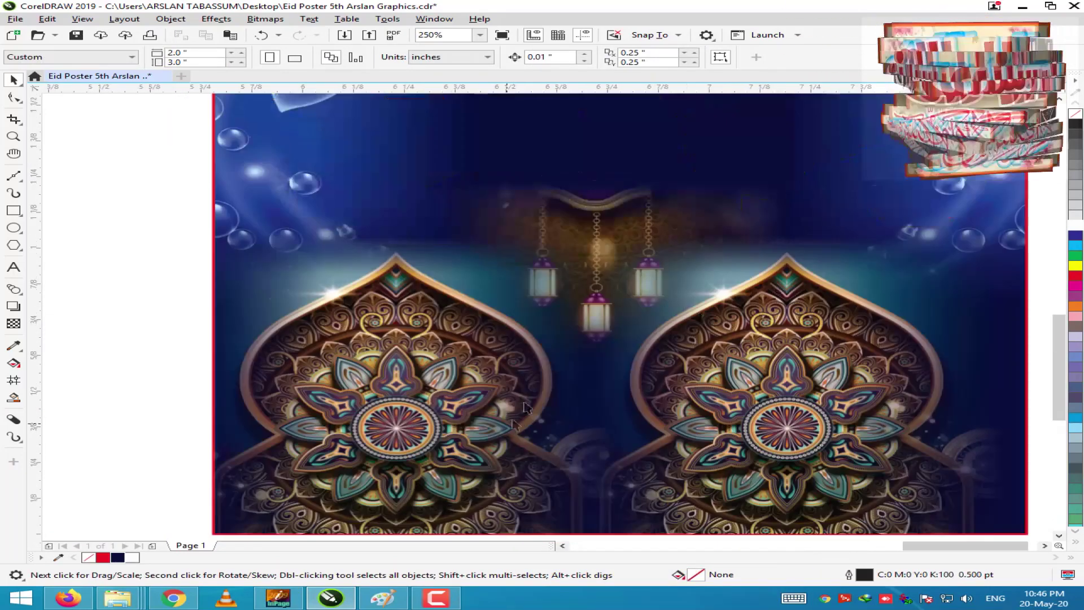
pyautogui.click(835, 209)
pyautogui.moveTo(841, 194); pyautogui.dragTo(628, 251)
pyautogui.rightClick(607, 269)
pyautogui.click(273, 270)
pyautogui.moveTo(274, 271); pyautogui.dragTo(263, 265)
pyautogui.moveTo(263, 266); pyautogui.dragTo(420, 291)
pyautogui.rightClick(266, 194)
# Move the text block above the left poster and delete the right poster copy.
pyautogui.scroll(-1, 246, 221)
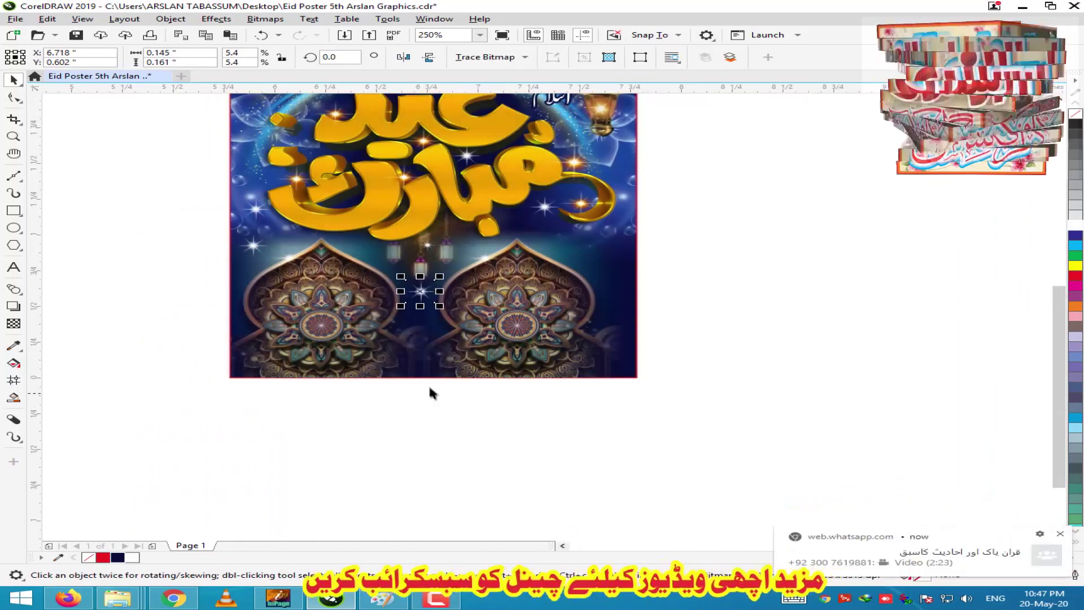
pyautogui.click(1061, 531)
pyautogui.scroll(-5, 503, 319)
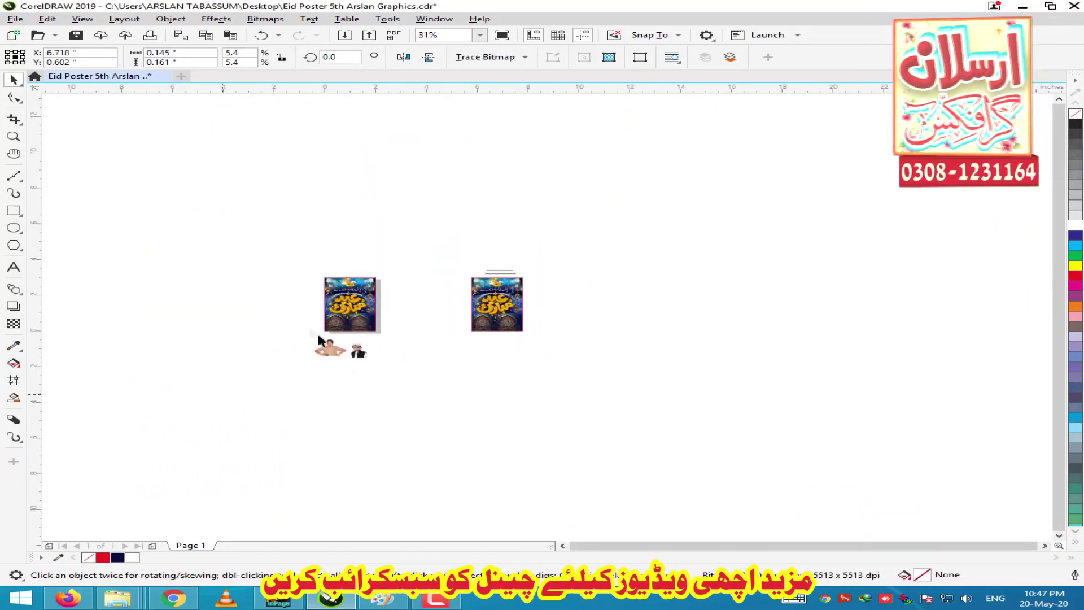
pyautogui.click(310, 330)
pyautogui.scroll(1, 308, 326)
pyautogui.moveTo(689, 222); pyautogui.dragTo(383, 211)
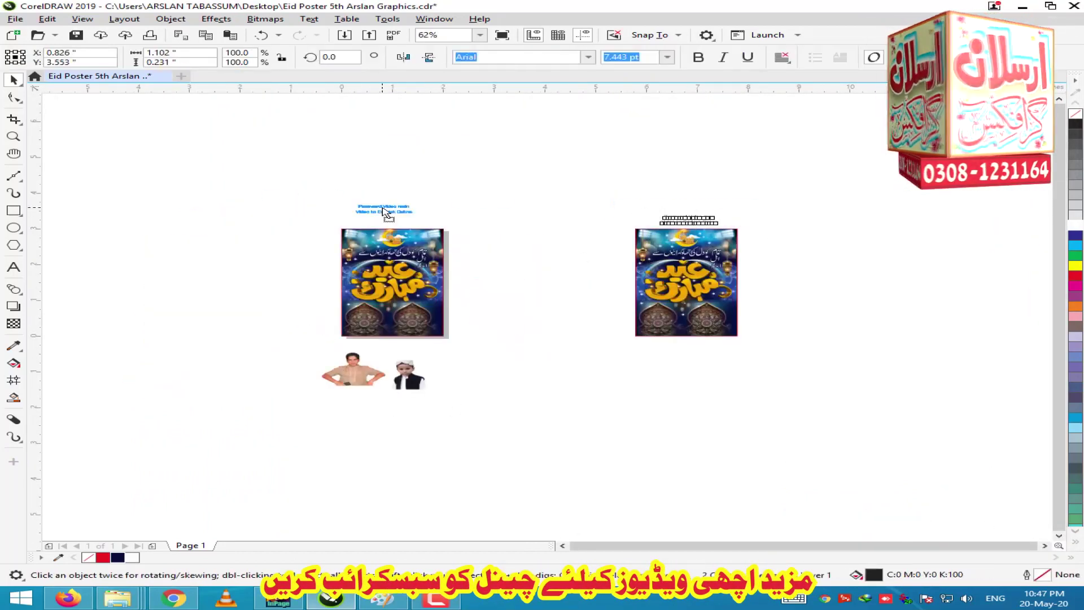
pyautogui.click(629, 275)
pyautogui.press('Delete')
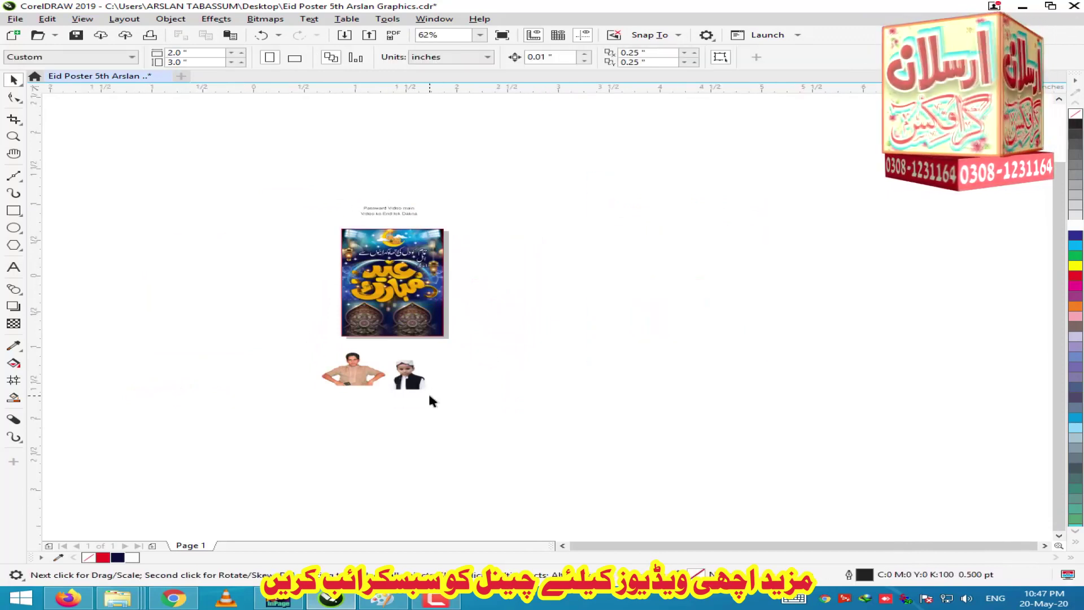
# Bring the older boy's photo near the poster and place the child's photo on the right arch.
pyautogui.scroll(1, 428, 391)
pyautogui.scroll(1, 357, 305)
pyautogui.moveTo(395, 415); pyautogui.dragTo(441, 235)
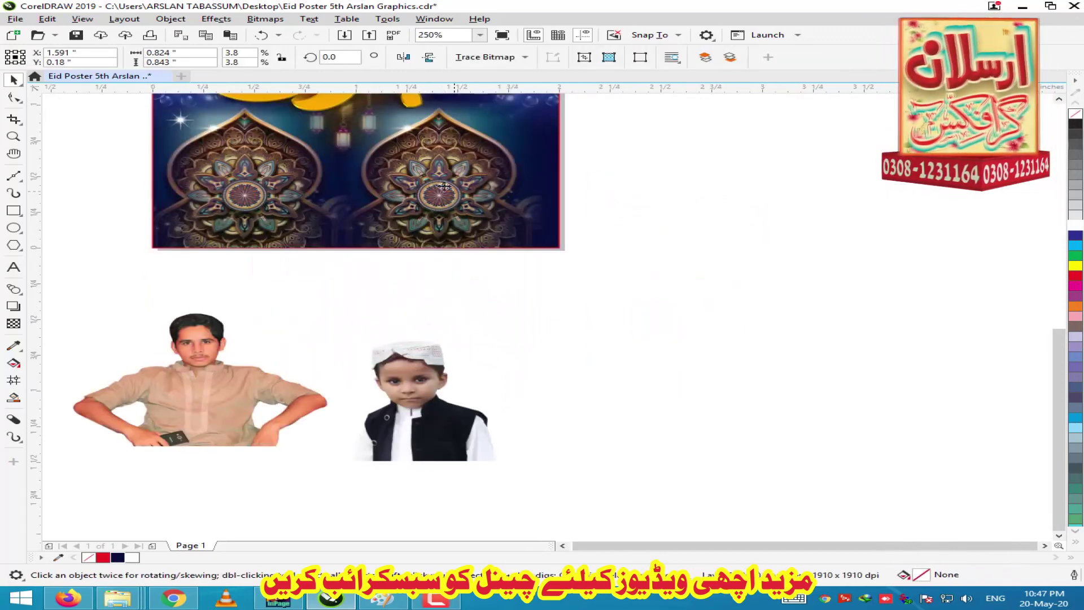
pyautogui.scroll(1, 416, 131)
pyautogui.scroll(-1, 580, 399)
pyautogui.scroll(1, 522, 327)
pyautogui.moveTo(541, 335); pyautogui.dragTo(208, 285)
pyautogui.rightClick(208, 285)
pyautogui.click(527, 303)
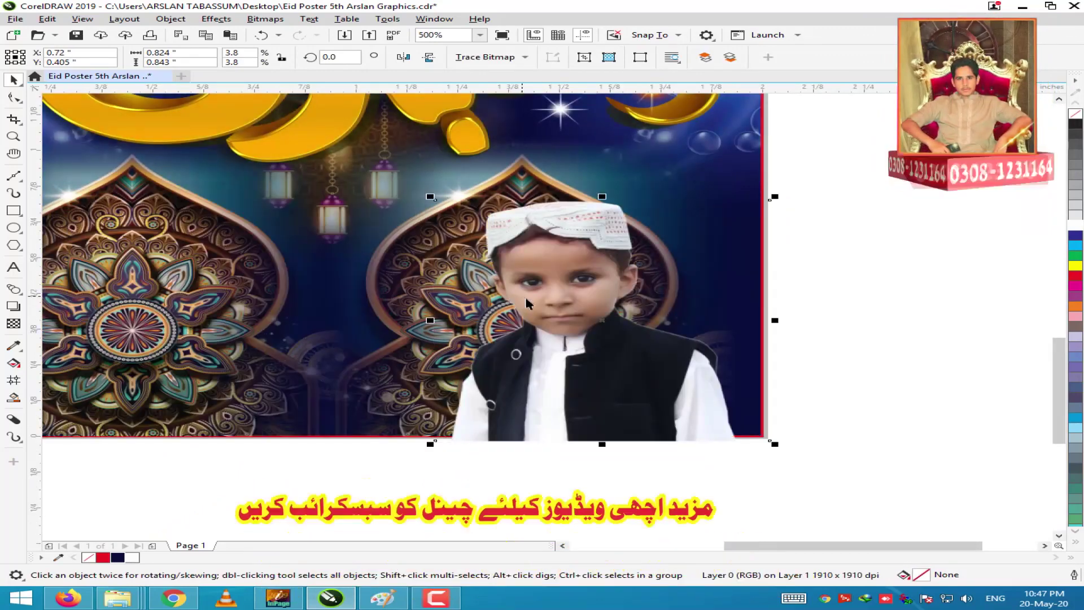
# Raise brightness and contrast to 100 to turn the boy's copy white.
pyautogui.click(213, 19)
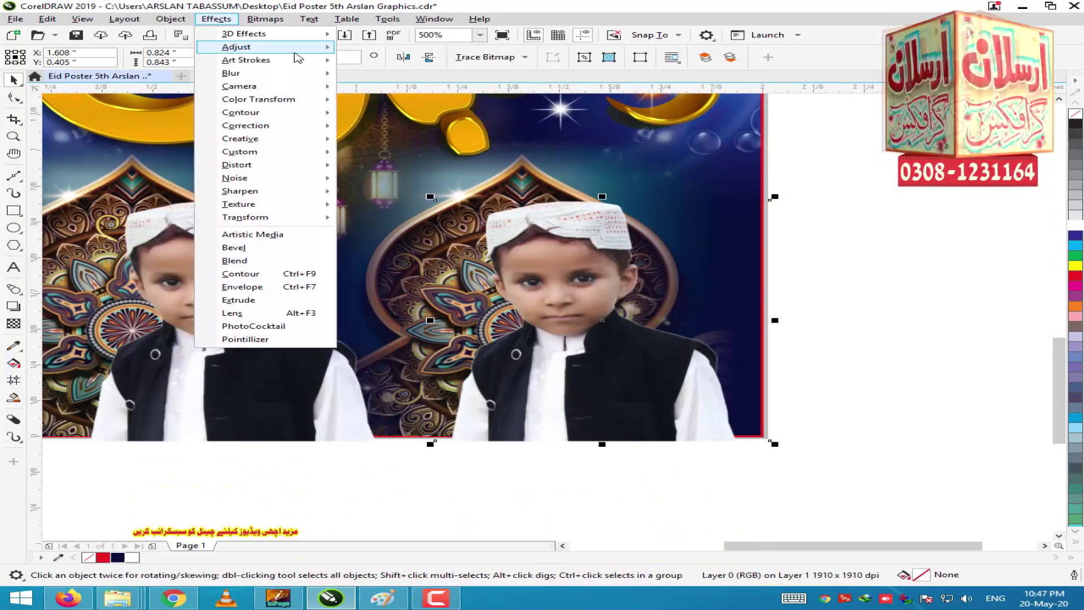
pyautogui.moveTo(266, 46)
pyautogui.click(479, 143)
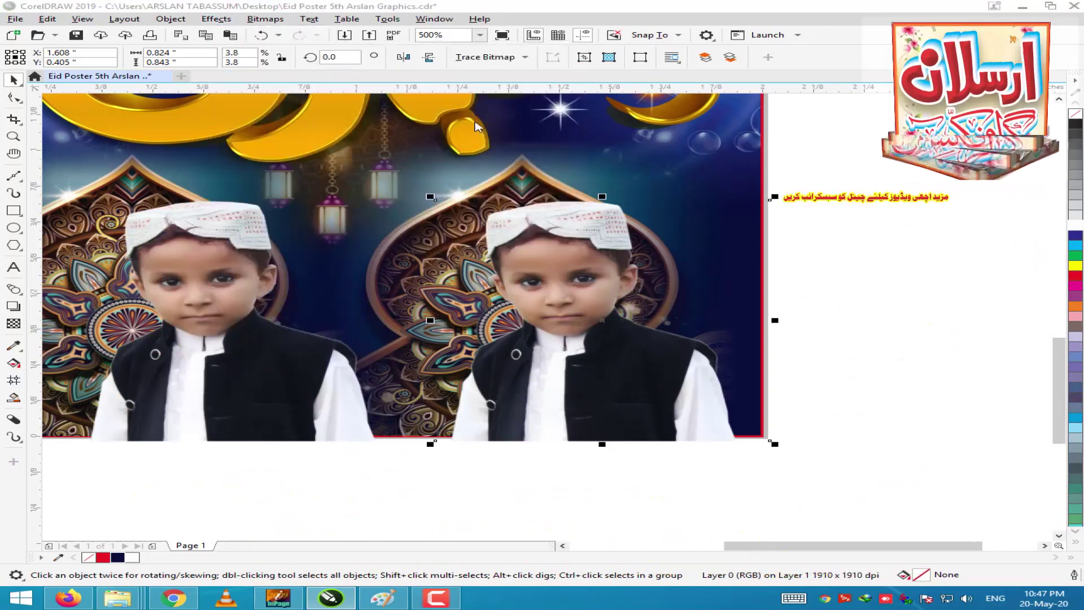
pyautogui.click(628, 270)
pyautogui.click(628, 287)
pyautogui.click(469, 305)
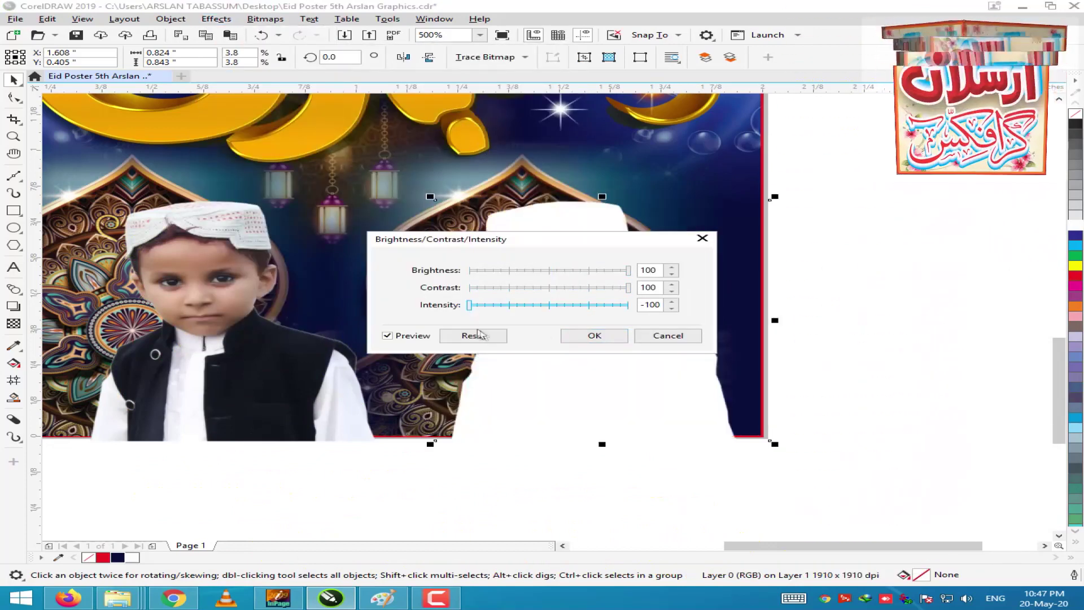
pyautogui.click(567, 337)
# Convert the white shape to a bitmap and apply a Gaussian Blur.
pyautogui.click(607, 337)
pyautogui.click(266, 19)
pyautogui.click(278, 35)
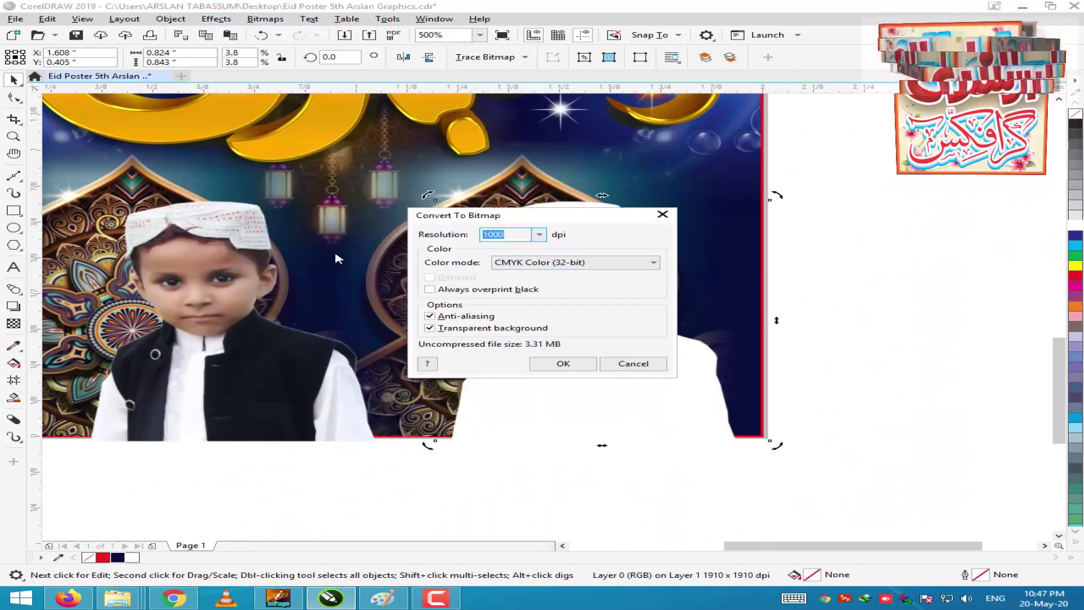
pyautogui.press('Return')
pyautogui.click(266, 19)
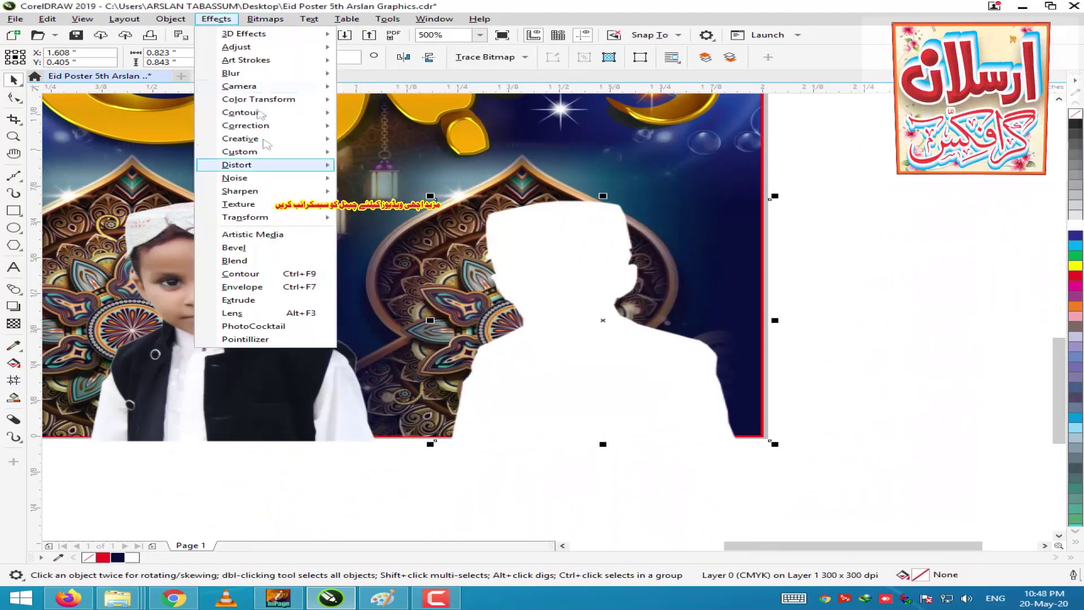
pyautogui.moveTo(243, 73)
pyautogui.click(396, 86)
pyautogui.click(638, 317)
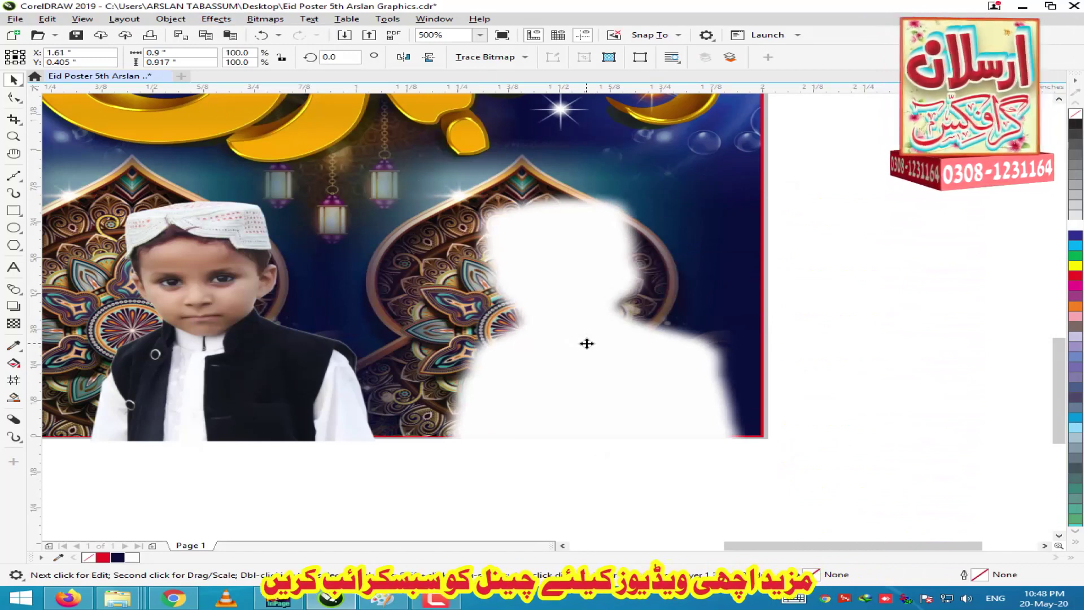
# Convert the blurred silhouette to a bitmap again and apply a 5-pixel Gaussian Blur.
pyautogui.moveTo(894, 160); pyautogui.dragTo(524, 375)
pyautogui.click(265, 19)
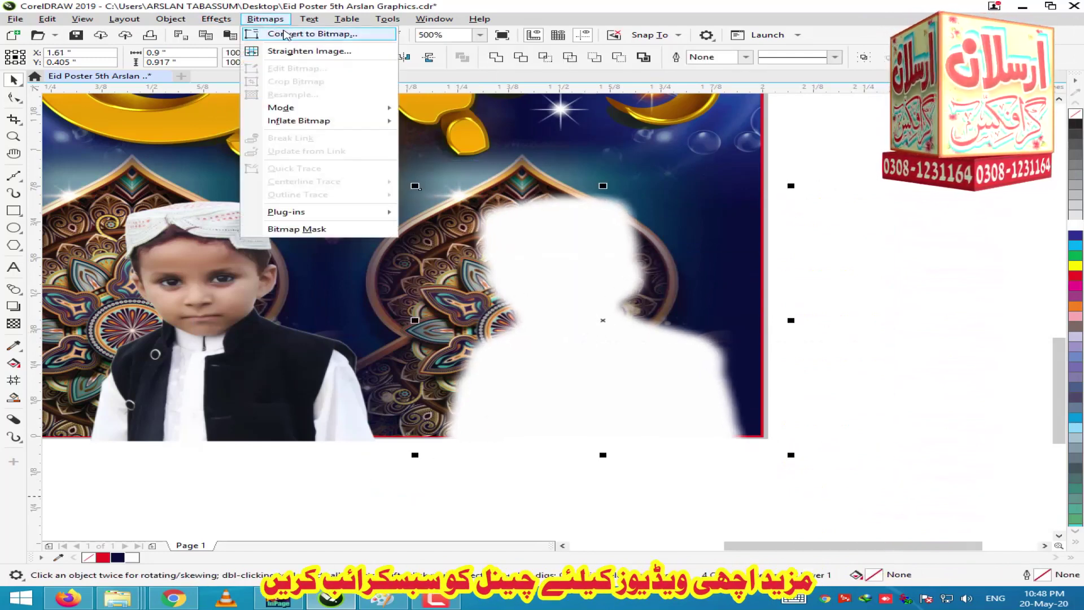
pyautogui.click(299, 32)
pyautogui.press('Return')
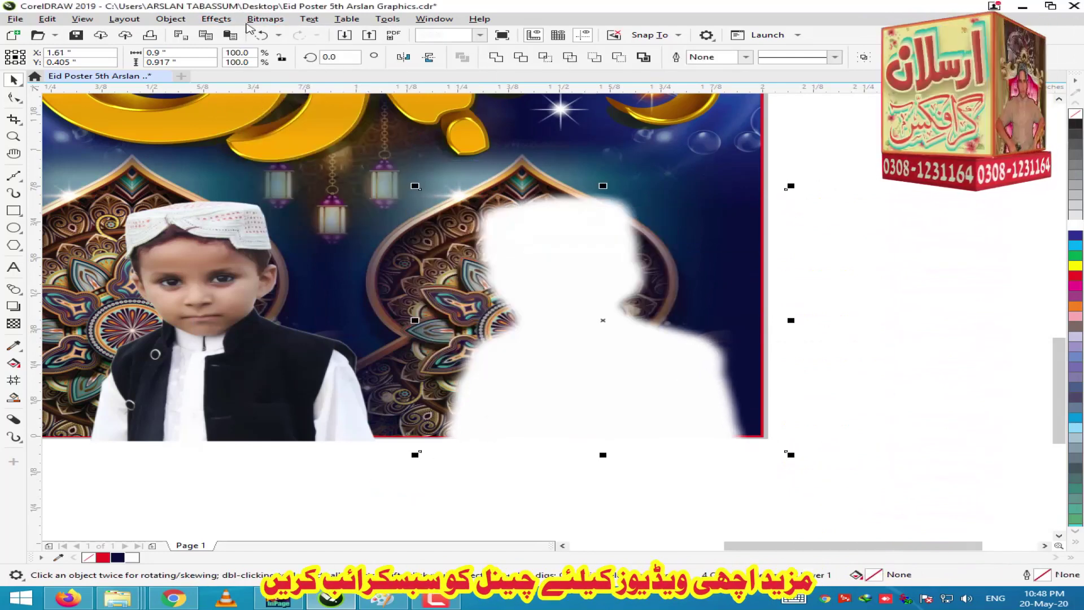
pyautogui.click(216, 19)
pyautogui.moveTo(266, 73)
pyautogui.click(395, 87)
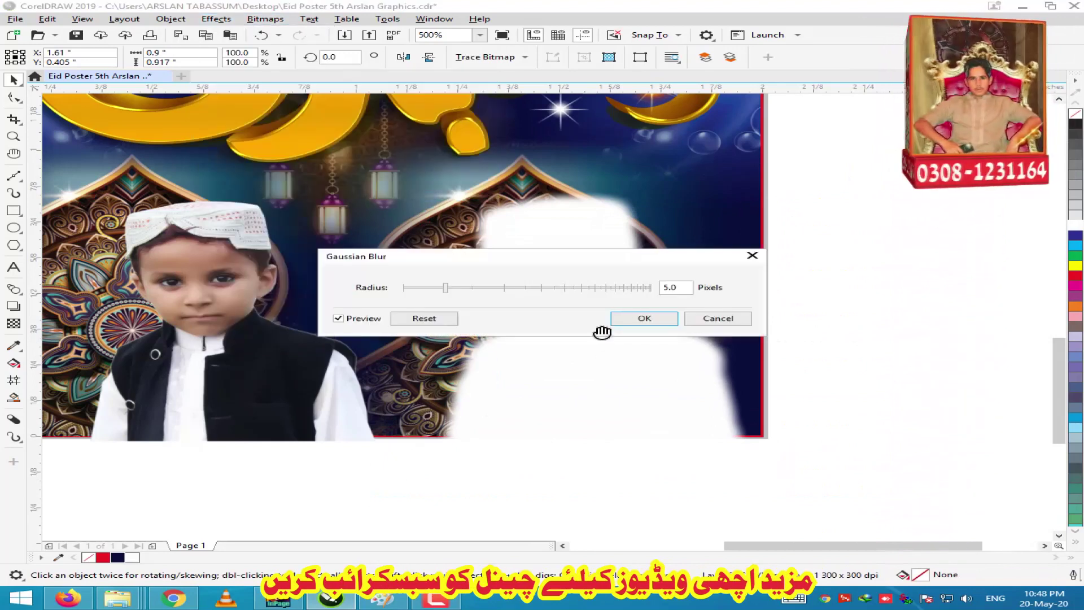
pyautogui.press('Return')
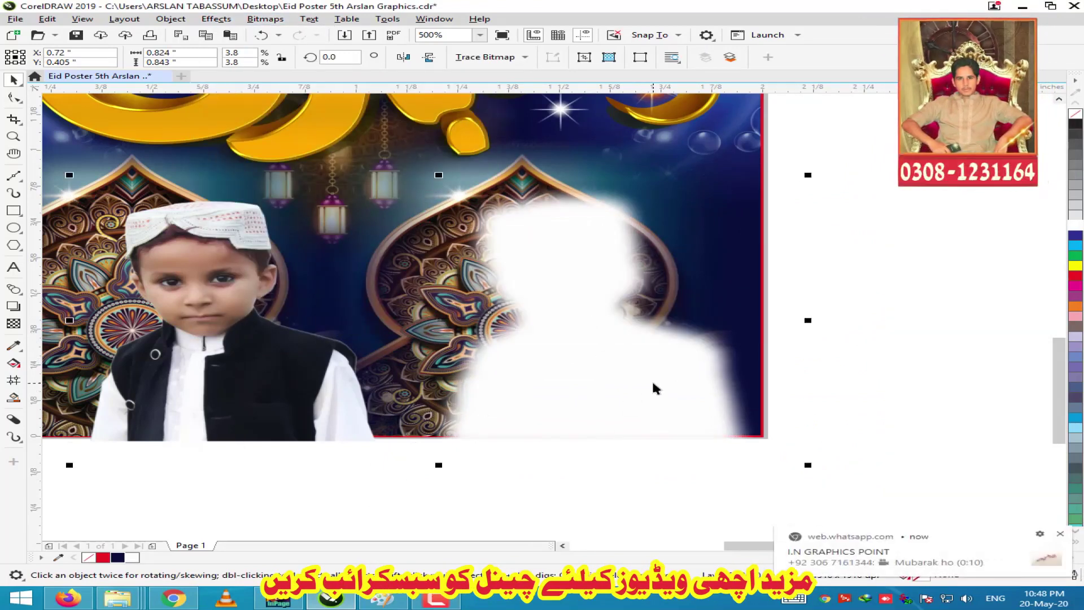
# Centre the boy's photo on its white glow, group them, and shift the group slightly left.
pyautogui.press('c')
pyautogui.hotkey('ctrl', 'g')
pyautogui.moveTo(585, 262); pyautogui.dragTo(528, 256)
# Place the boy group inside the poster frame with PowerClip Inside.
pyautogui.rightClick(524, 240)
pyautogui.click(609, 377)
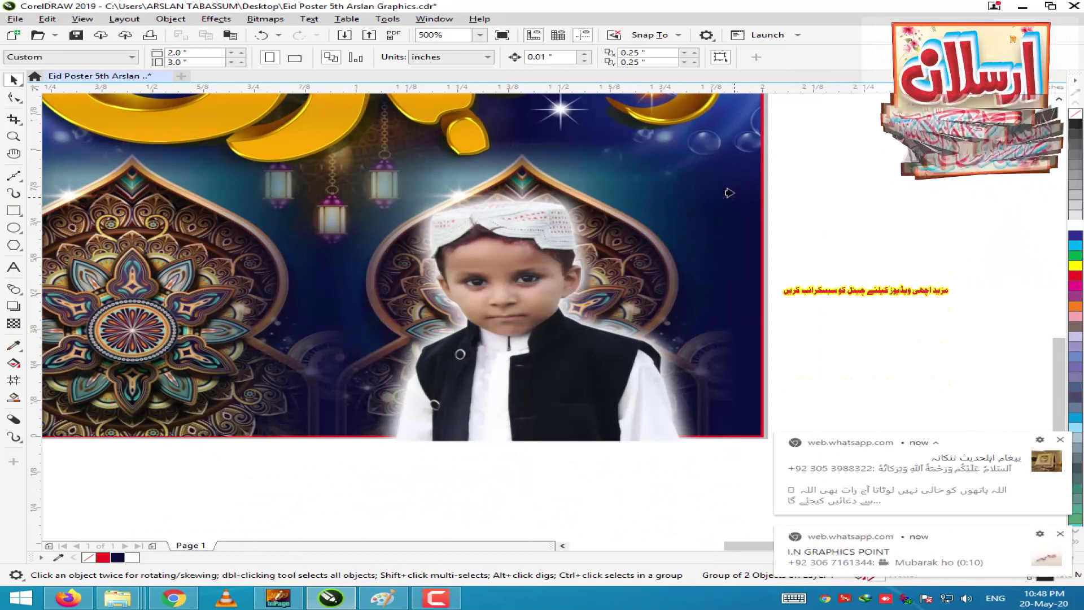
pyautogui.click(762, 148)
# Select the two bitmaps over the right arch and group them.
pyautogui.scroll(-1, 479, 282)
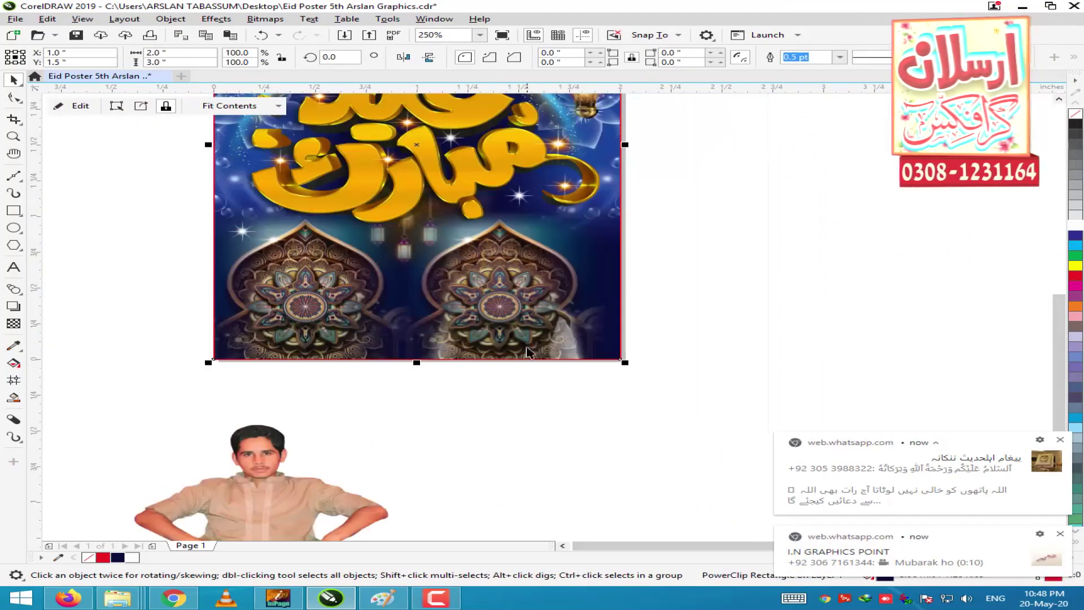
pyautogui.doubleClick(526, 274)
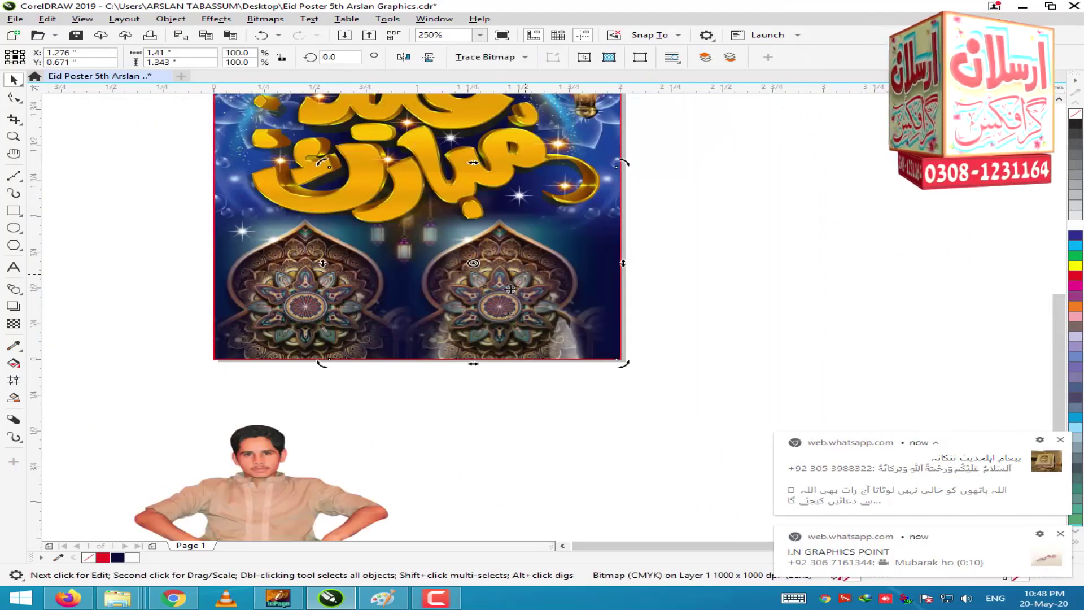
pyautogui.click(324, 277)
pyautogui.keyDown('shift'); pyautogui.click(486, 305); pyautogui.keyUp('shift')
pyautogui.rightClick(488, 305)
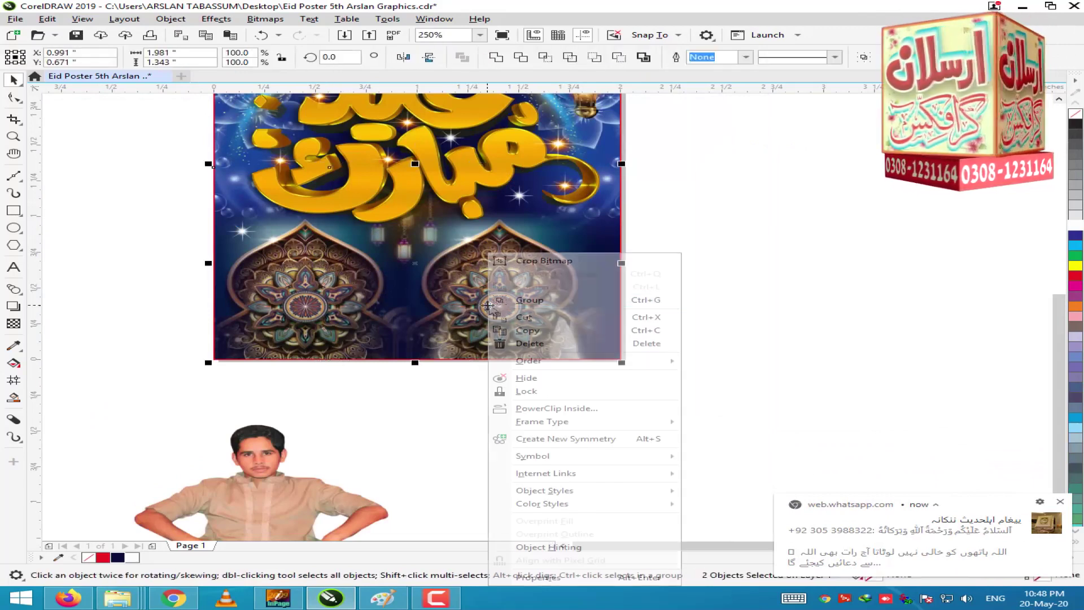
pyautogui.click(525, 299)
# PowerClip the group into the poster frame, finish editing, then move the man's photo onto the left arch.
pyautogui.rightClick(520, 237)
pyautogui.click(593, 379)
pyautogui.click(620, 190)
pyautogui.keyDown('ctrl'); pyautogui.click(611, 240); pyautogui.keyUp('ctrl')
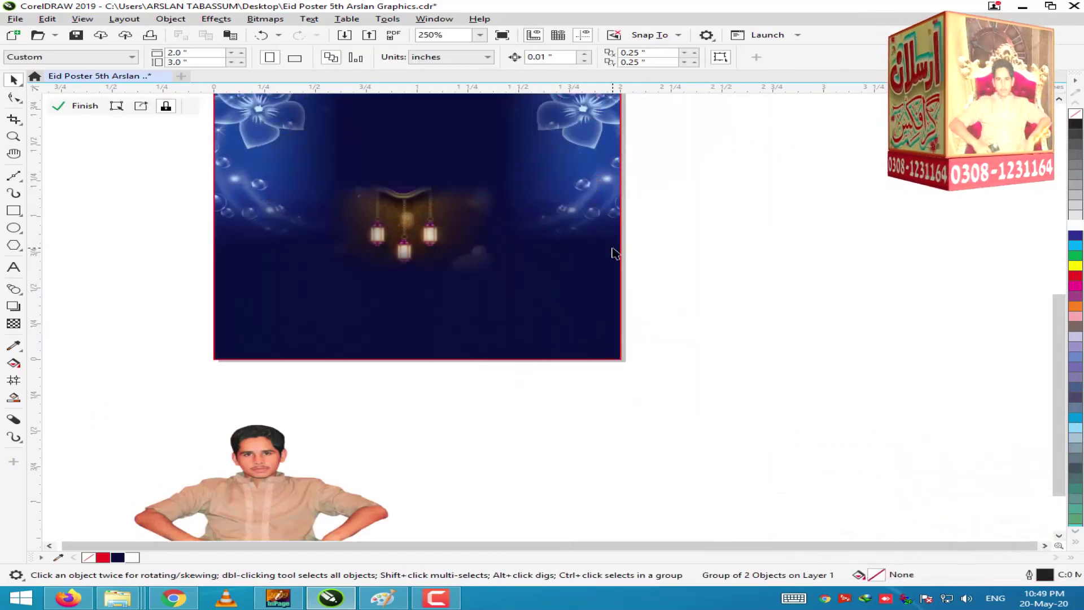
pyautogui.click(398, 229)
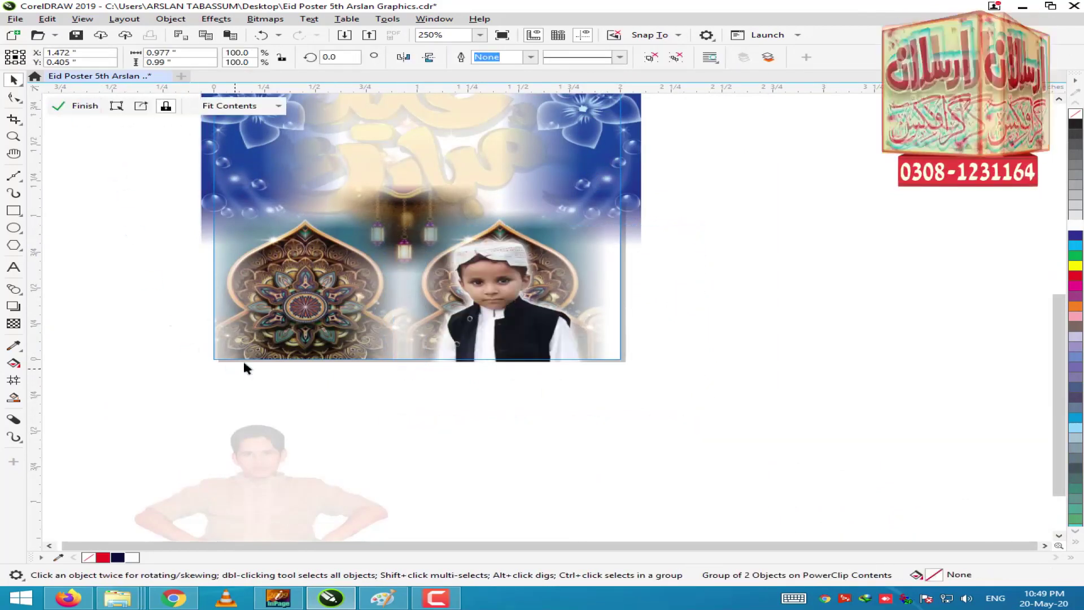
pyautogui.click(282, 413)
pyautogui.click(85, 106)
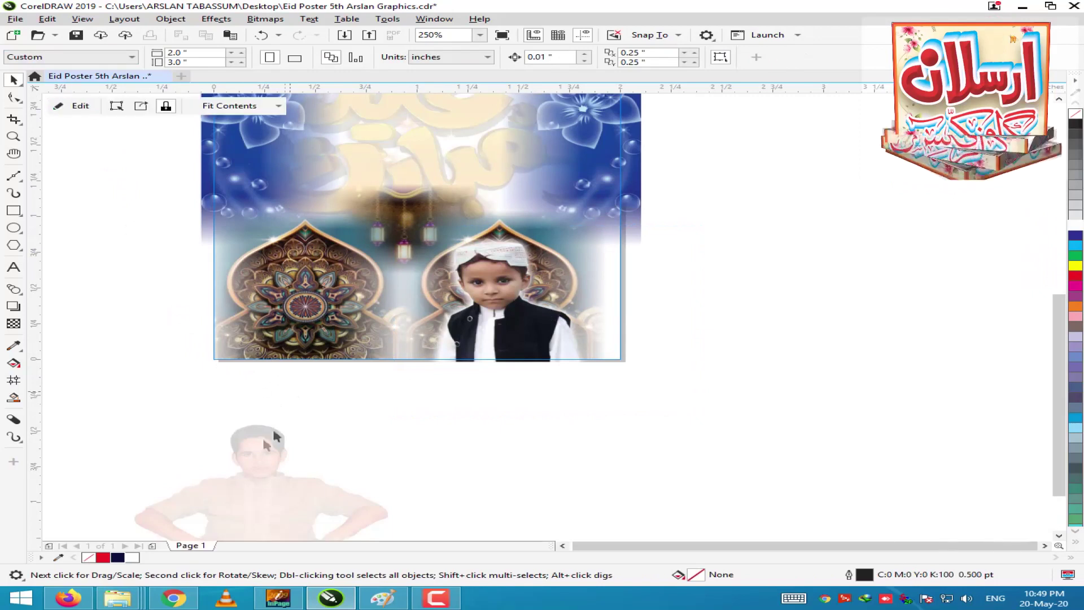
pyautogui.click(267, 499)
pyautogui.moveTo(267, 499); pyautogui.dragTo(319, 468)
# Leave a copy of the man's photo below, then convert the left-arch copy to a bitmap and Gaussian-blur it.
pyautogui.rightClick(320, 468)
pyautogui.click(302, 322)
pyautogui.click(266, 19)
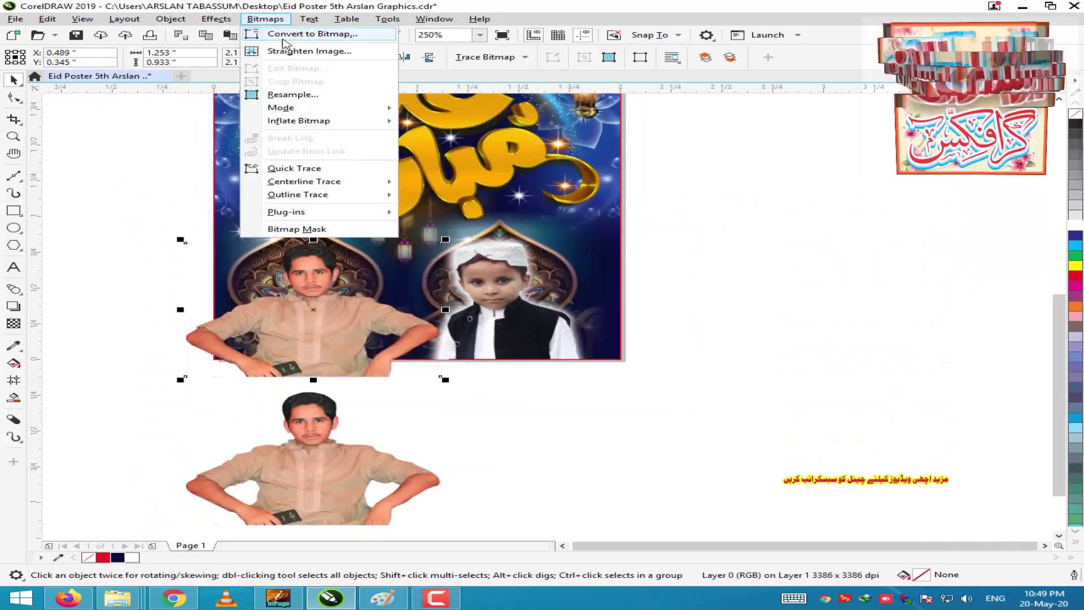
pyautogui.click(299, 32)
pyautogui.click(559, 363)
pyautogui.click(261, 19)
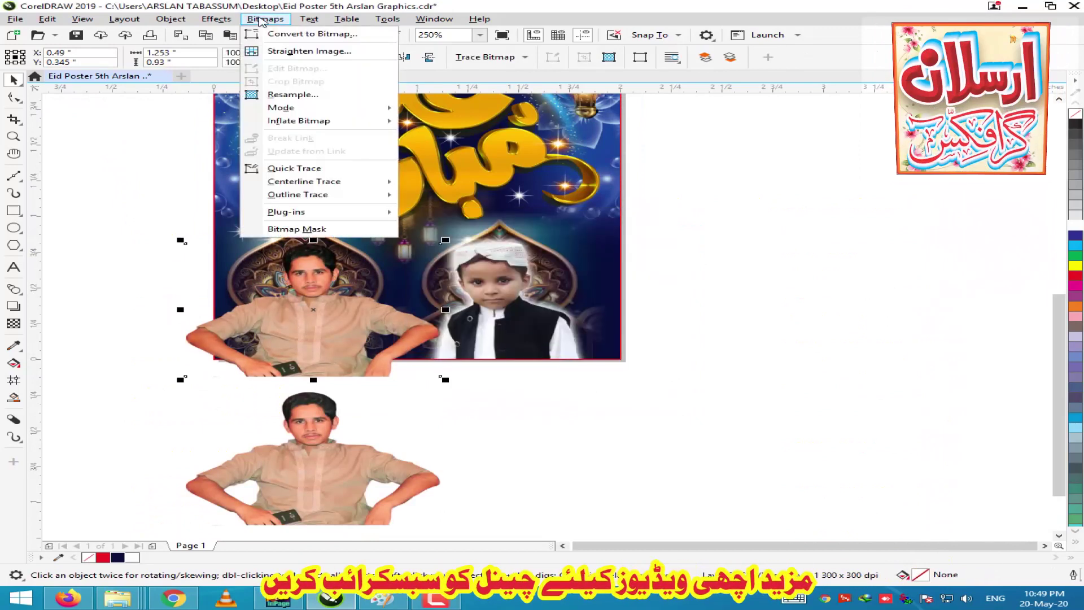
pyautogui.moveTo(217, 19)
pyautogui.moveTo(285, 72)
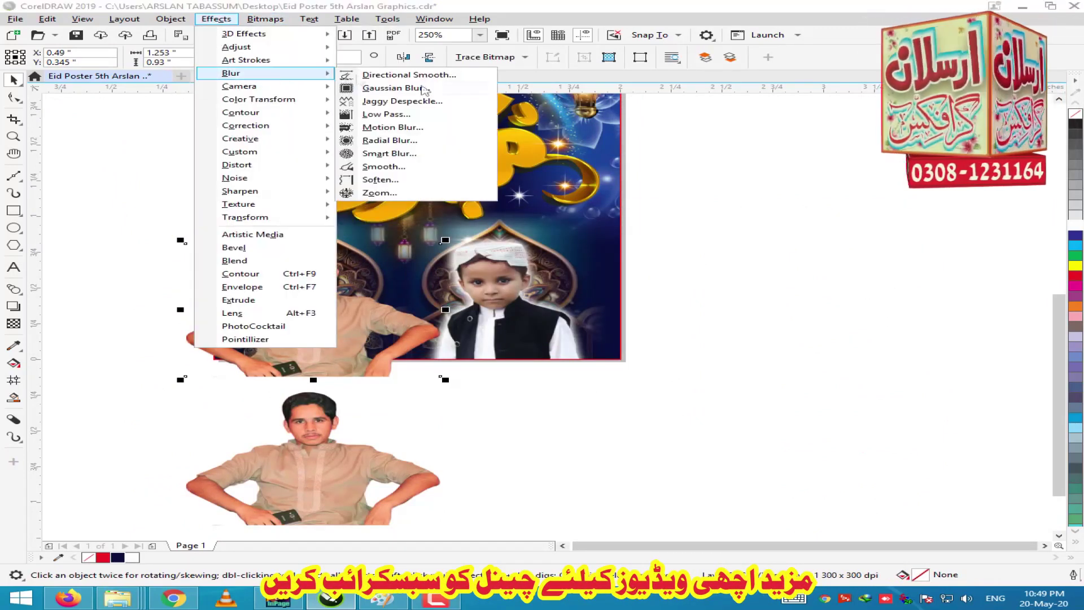
pyautogui.click(396, 83)
pyautogui.click(633, 321)
# Turn the blurred copy completely white with Brightness/Contrast and convert it to a bitmap.
pyautogui.click(259, 20)
pyautogui.moveTo(224, 20)
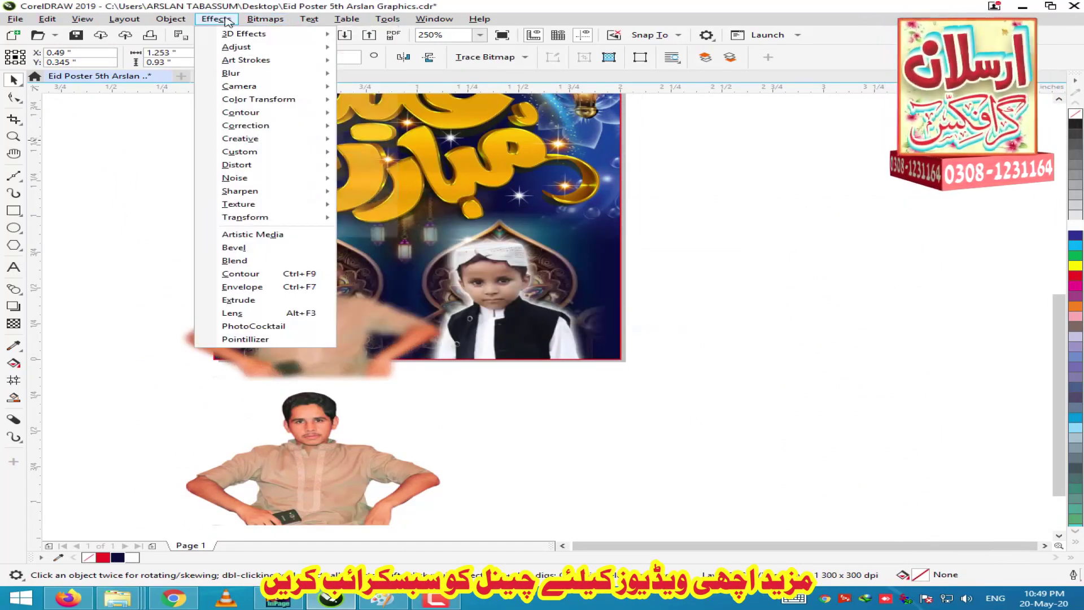
pyautogui.moveTo(246, 51)
pyautogui.click(431, 140)
pyautogui.click(585, 337)
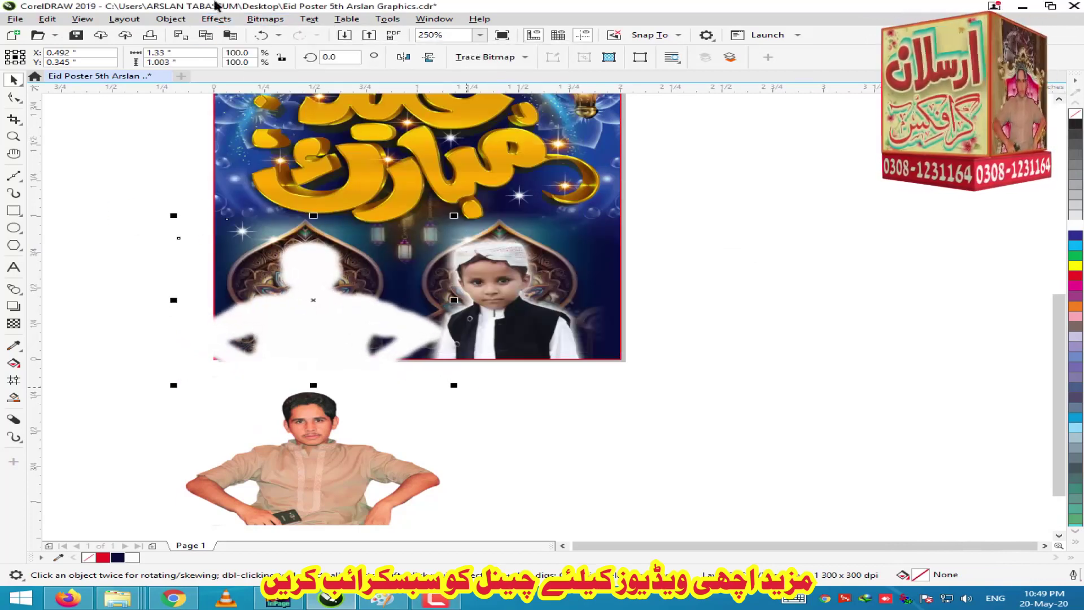
pyautogui.click(266, 19)
pyautogui.click(299, 35)
pyautogui.press('Return')
# Move the man's original photo over the white figure, then nudge it down and right.
pyautogui.moveTo(350, 449); pyautogui.dragTo(324, 282)
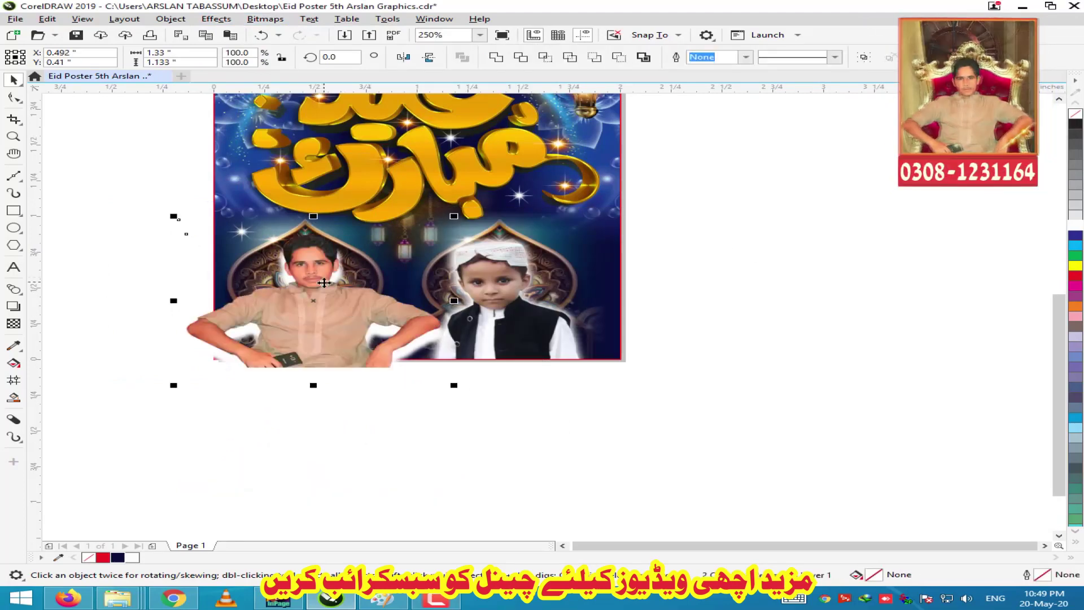
pyautogui.click(476, 443)
pyautogui.scroll(1, 299, 312)
pyautogui.click(305, 204)
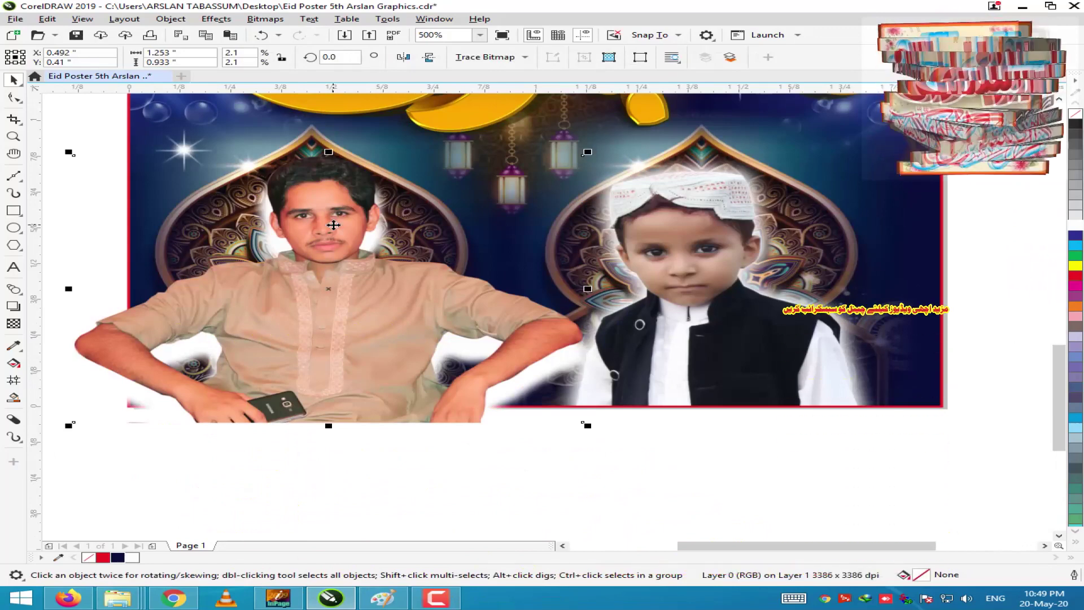
pyautogui.moveTo(333, 225); pyautogui.dragTo(376, 389)
pyautogui.scroll(-1, 336, 227)
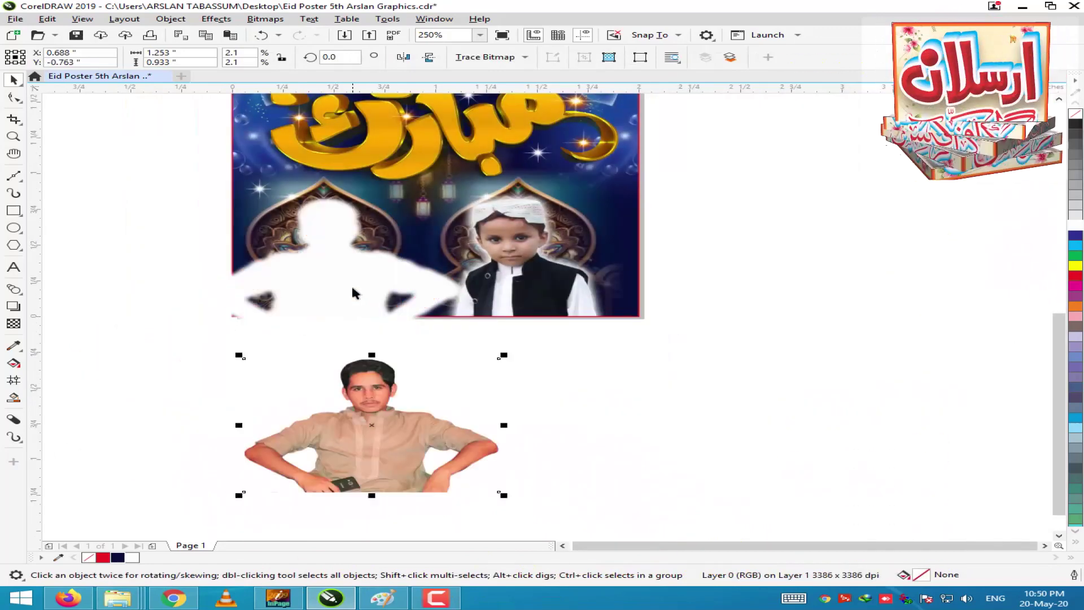
# Apply a Gaussian Blur to the white figure.
pyautogui.click(266, 19)
pyautogui.moveTo(216, 19)
pyautogui.moveTo(231, 73)
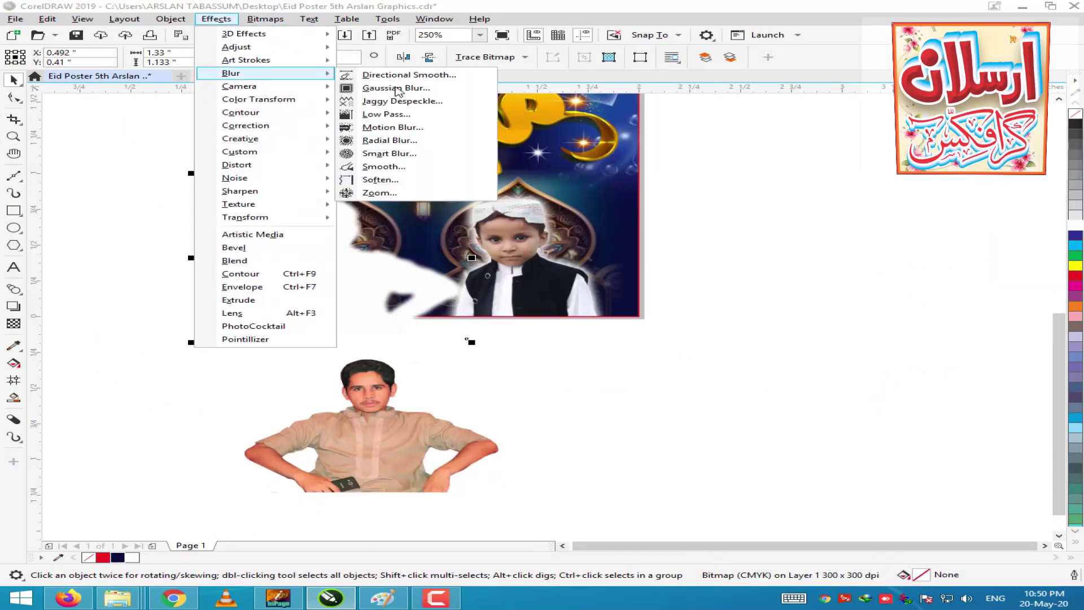
pyautogui.click(536, 88)
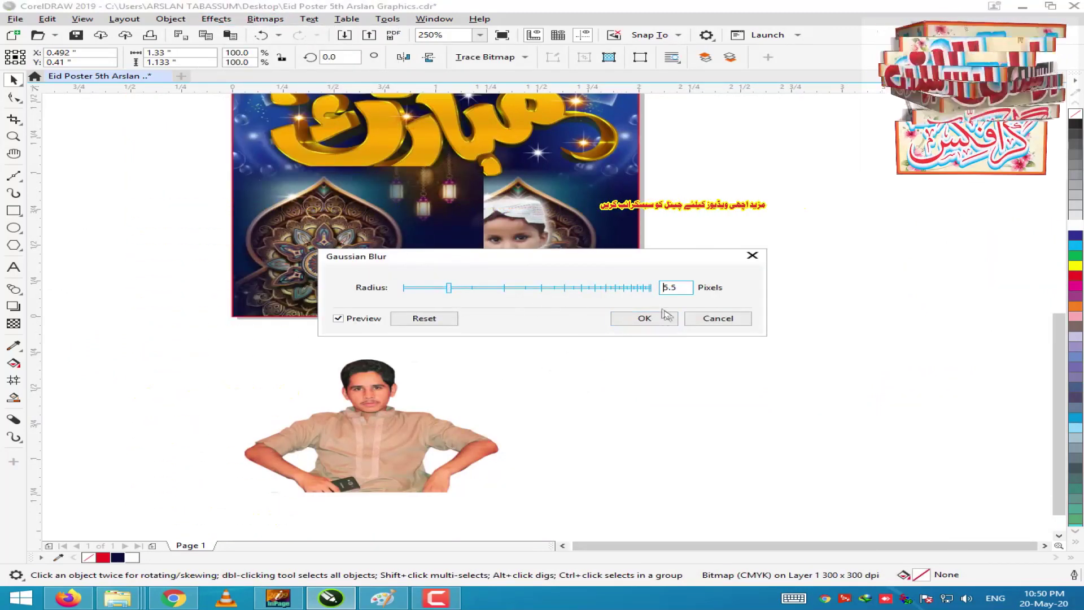
pyautogui.click(667, 314)
# Move the man's photo onto his white glow and ungroup the selection.
pyautogui.click(239, 418)
pyautogui.moveTo(376, 424); pyautogui.dragTo(337, 257)
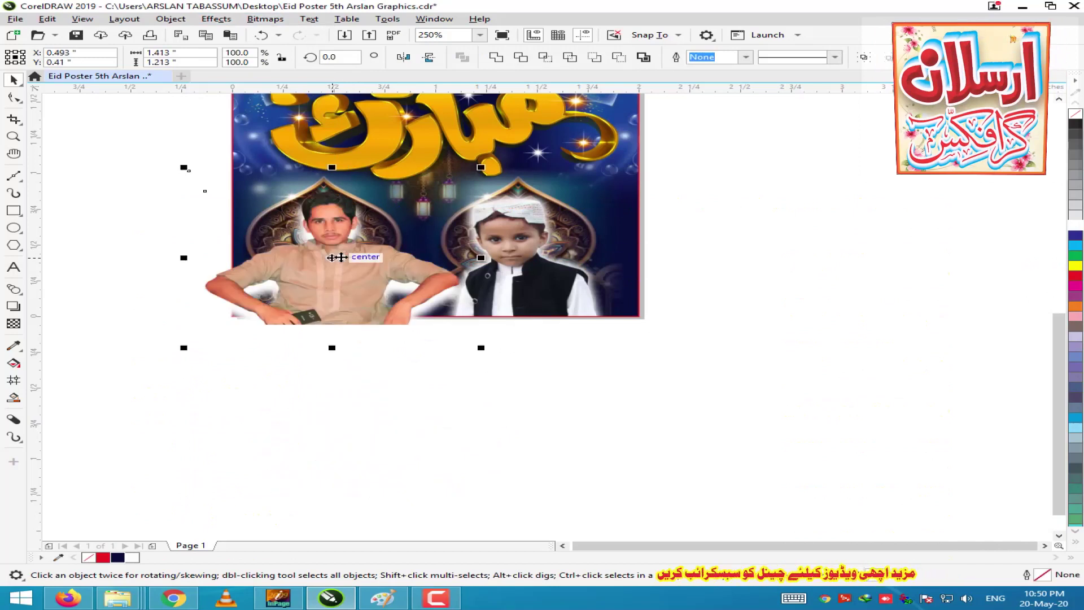
pyautogui.rightClick(322, 218)
pyautogui.click(320, 217)
pyautogui.rightClick(321, 218)
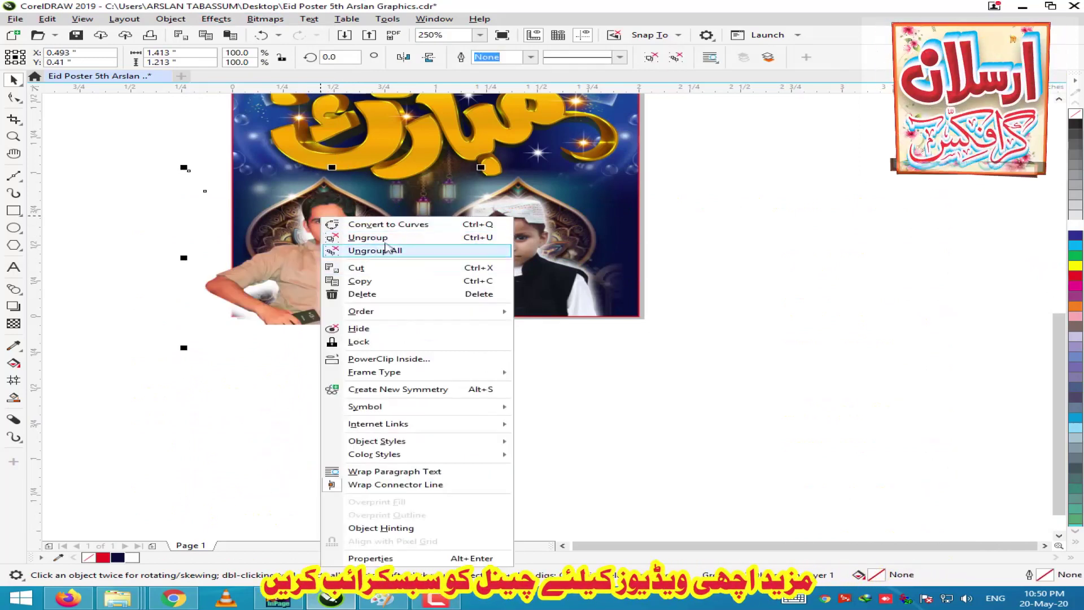
pyautogui.click(386, 249)
# Fine-tune the man's photo position, undoing a nudge and shifting it slightly left.
pyautogui.scroll(2, 353, 235)
pyautogui.click(418, 444)
pyautogui.moveTo(408, 449); pyautogui.dragTo(417, 455)
pyautogui.hotkey('ctrl', 'z')
pyautogui.click(346, 314)
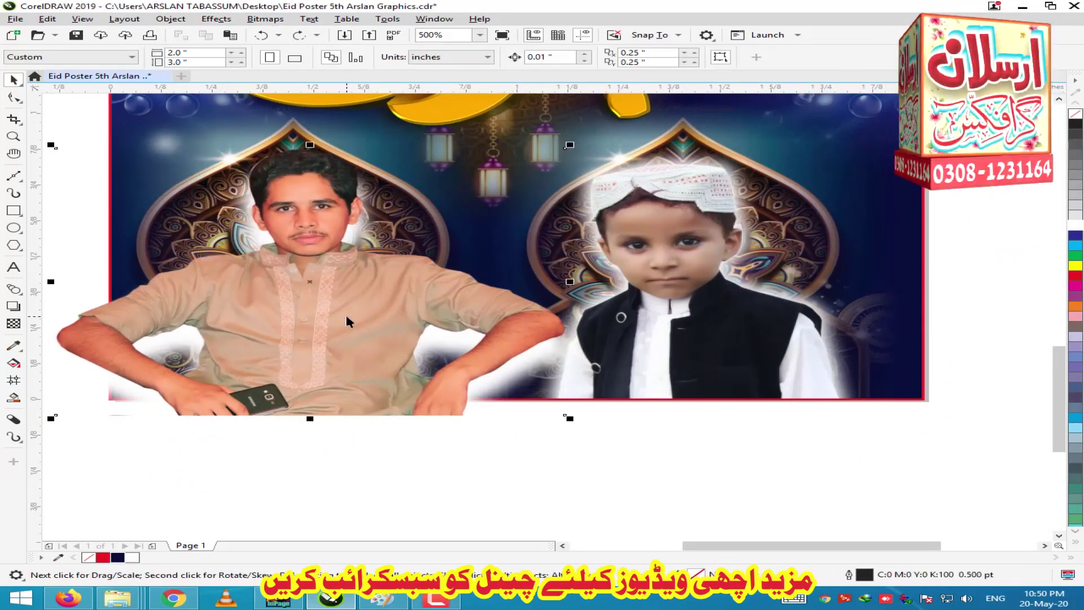
pyautogui.hotkey('ctrl', 'z')
pyautogui.hotkey('ctrl', 'shift', 'z')
pyautogui.moveTo(335, 295); pyautogui.dragTo(331, 295)
pyautogui.rightClick(434, 315)
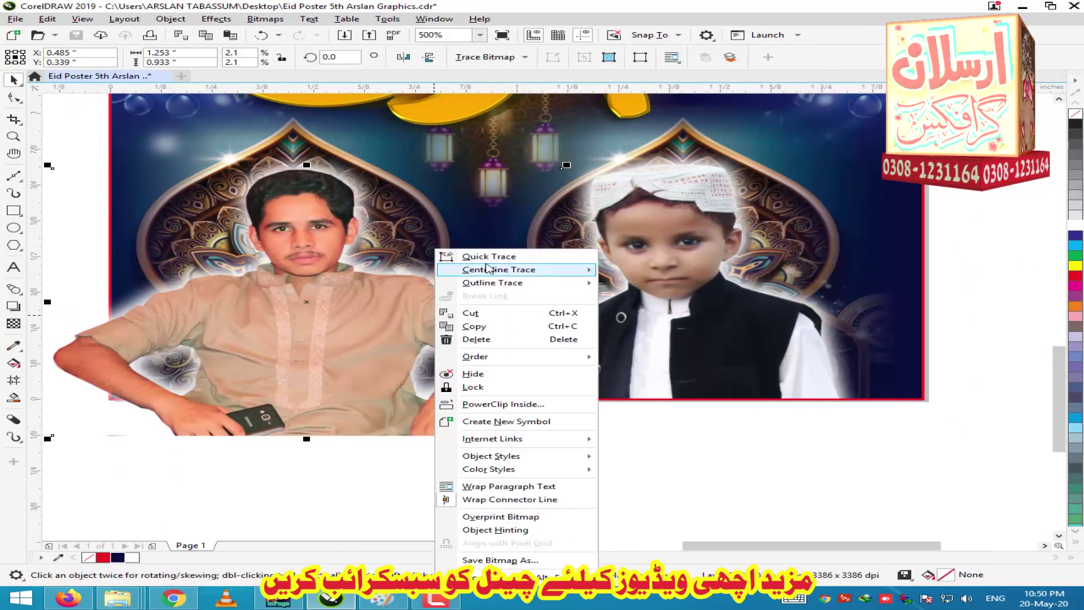
pyautogui.click(317, 267)
pyautogui.scroll(-1, 394, 237)
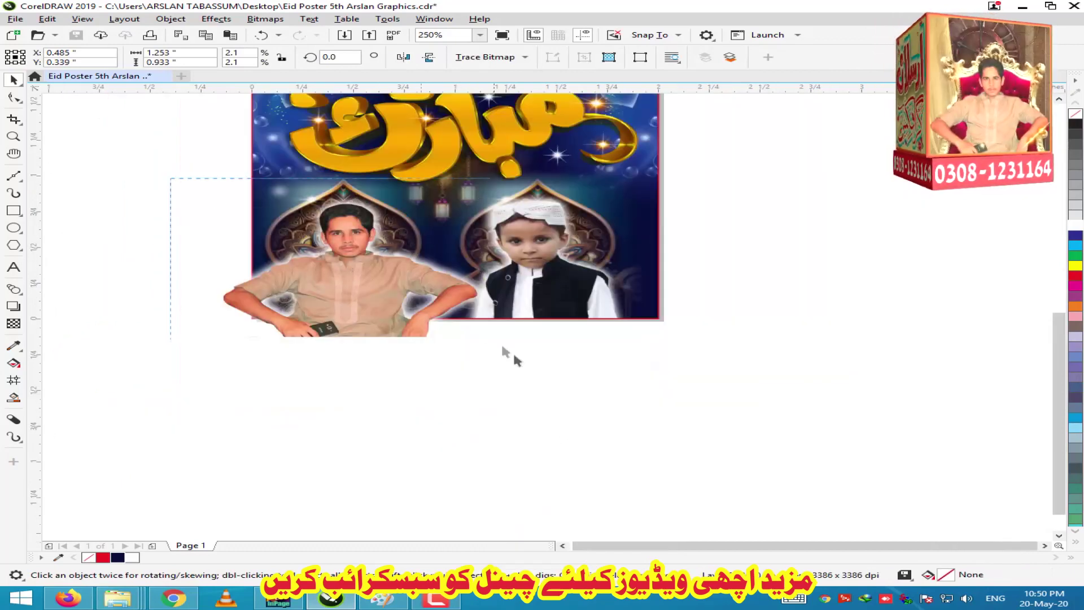
# PowerClip the man's photo inside the poster frame.
pyautogui.rightClick(383, 249)
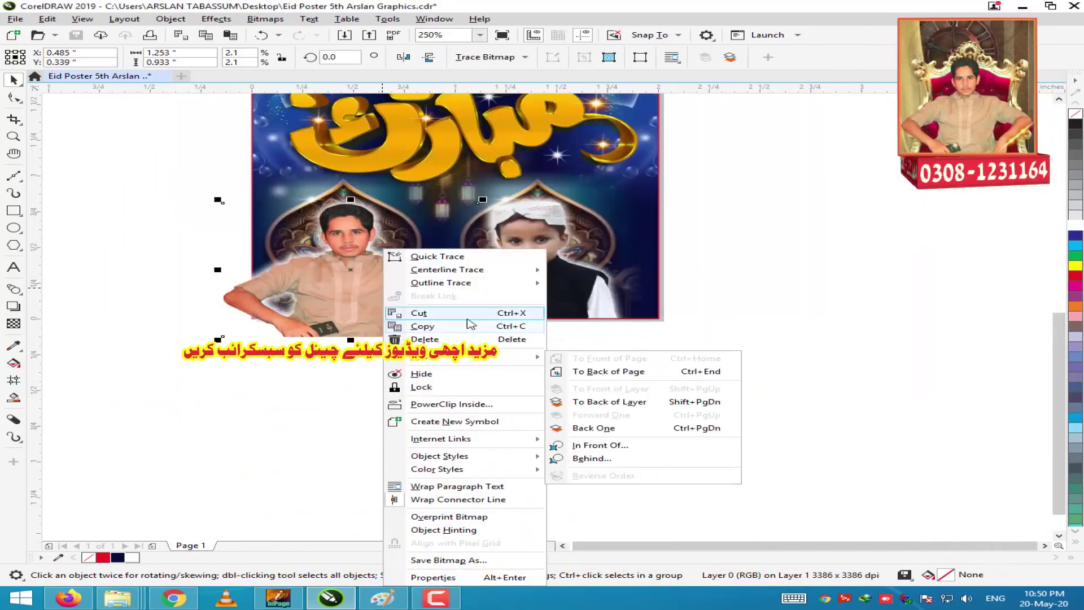
pyautogui.click(474, 404)
pyautogui.click(659, 183)
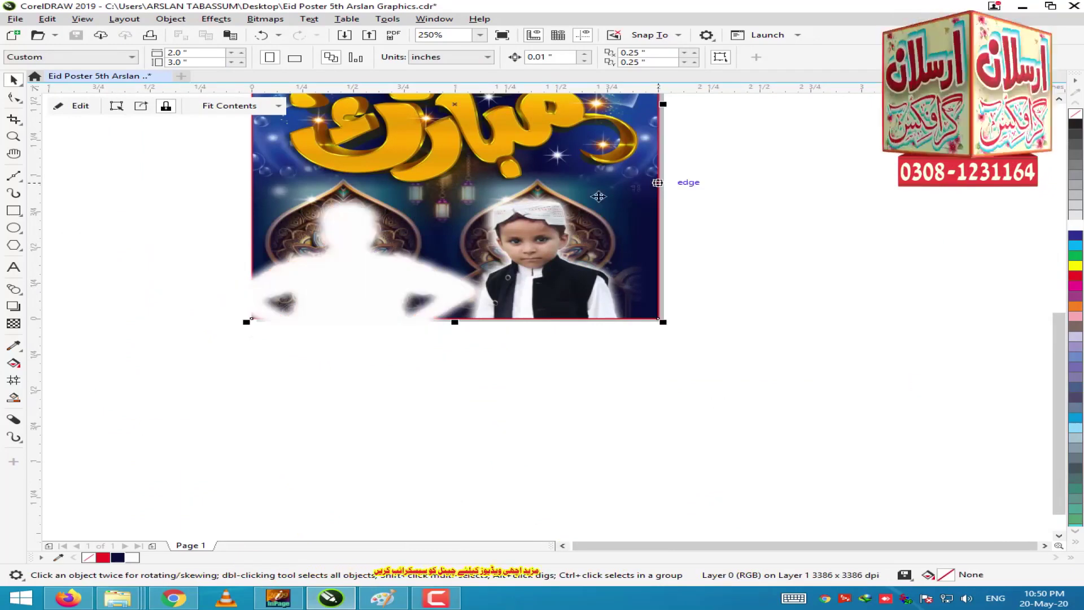
pyautogui.hotkey('ctrl', 'z')
pyautogui.click(265, 19)
pyautogui.click(293, 32)
pyautogui.click(548, 363)
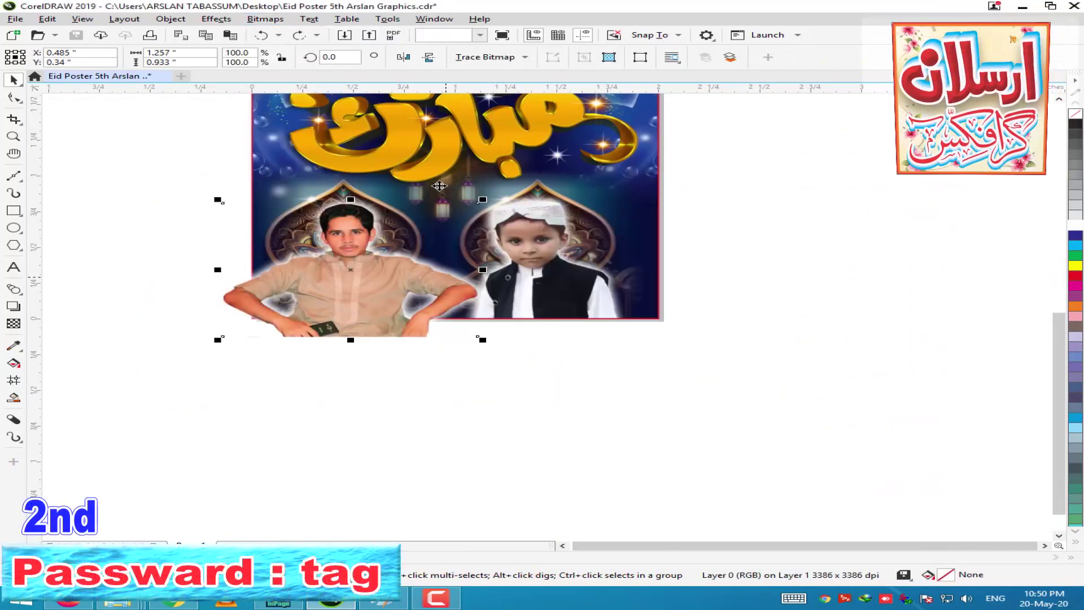
pyautogui.rightClick(447, 250)
pyautogui.click(521, 403)
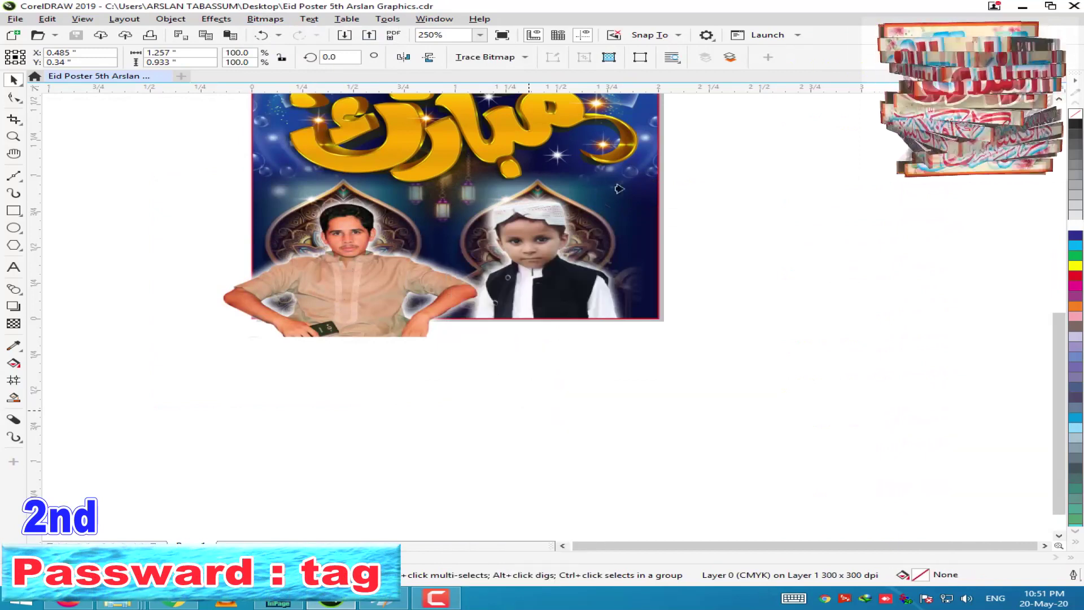
pyautogui.click(629, 237)
pyautogui.click(537, 332)
pyautogui.click(657, 175)
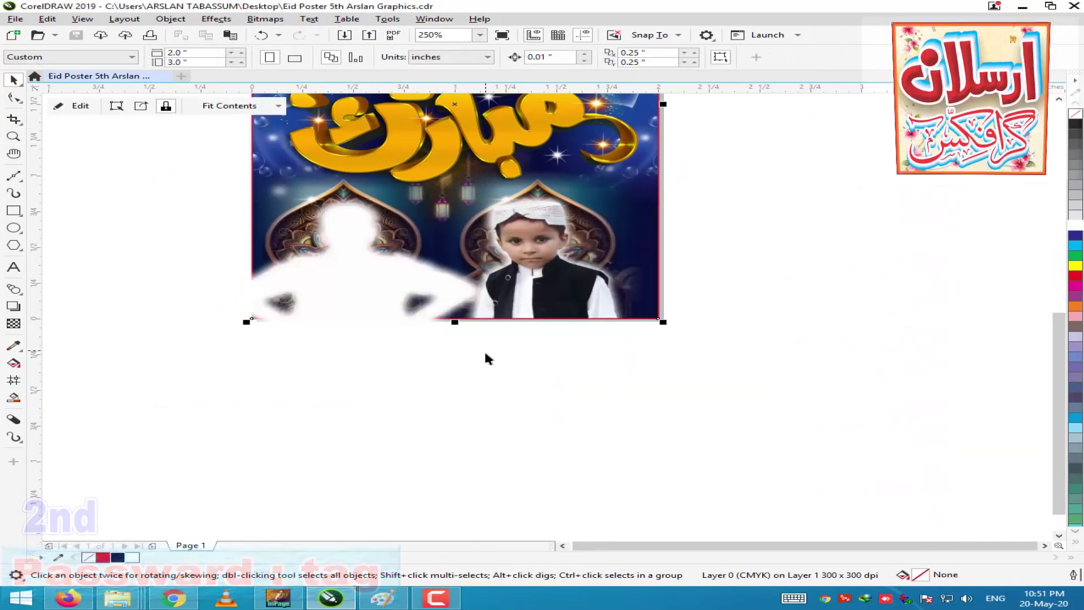
# PowerClip the white glow behind the man inside the poster frame as well.
pyautogui.click(414, 286)
pyautogui.click(385, 262)
pyautogui.rightClick(373, 262)
pyautogui.click(446, 404)
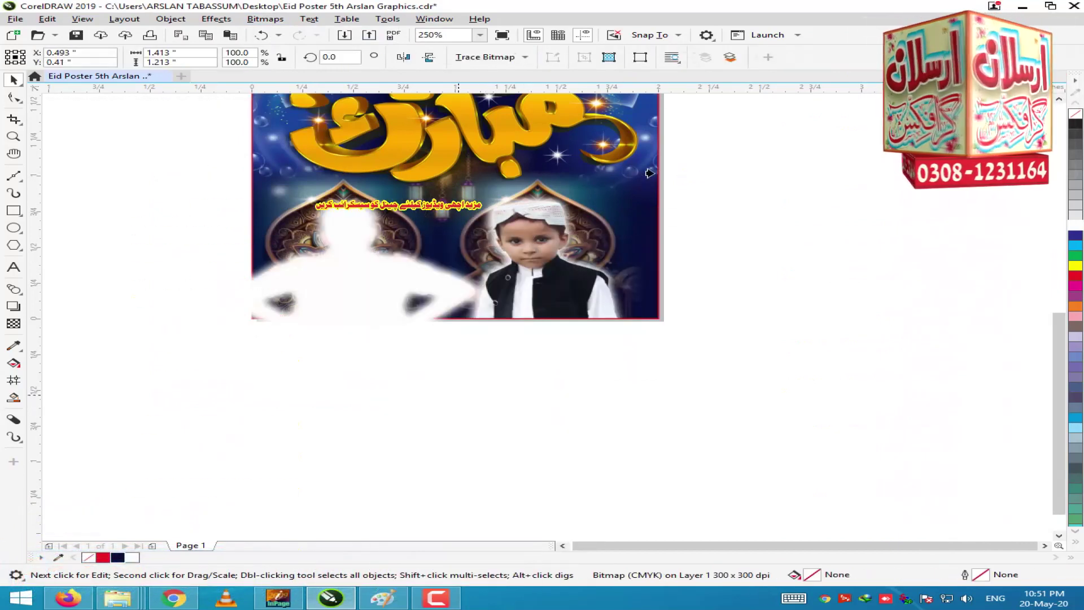
pyautogui.click(620, 183)
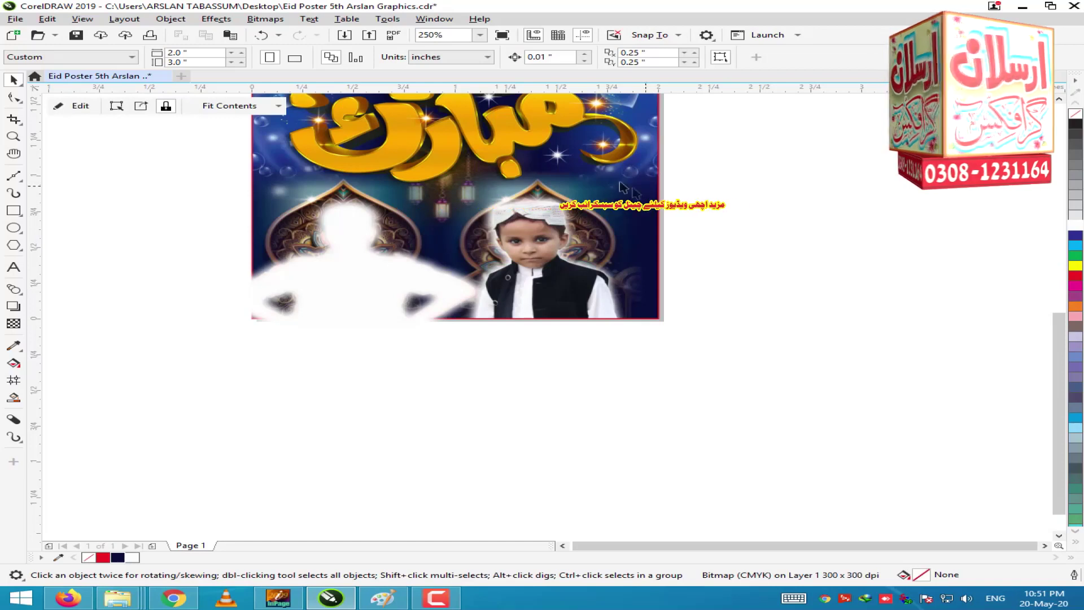
# Inside the poster's PowerClip contents, move the man's photo over the left arch.
pyautogui.doubleClick(360, 231)
pyautogui.click(377, 280)
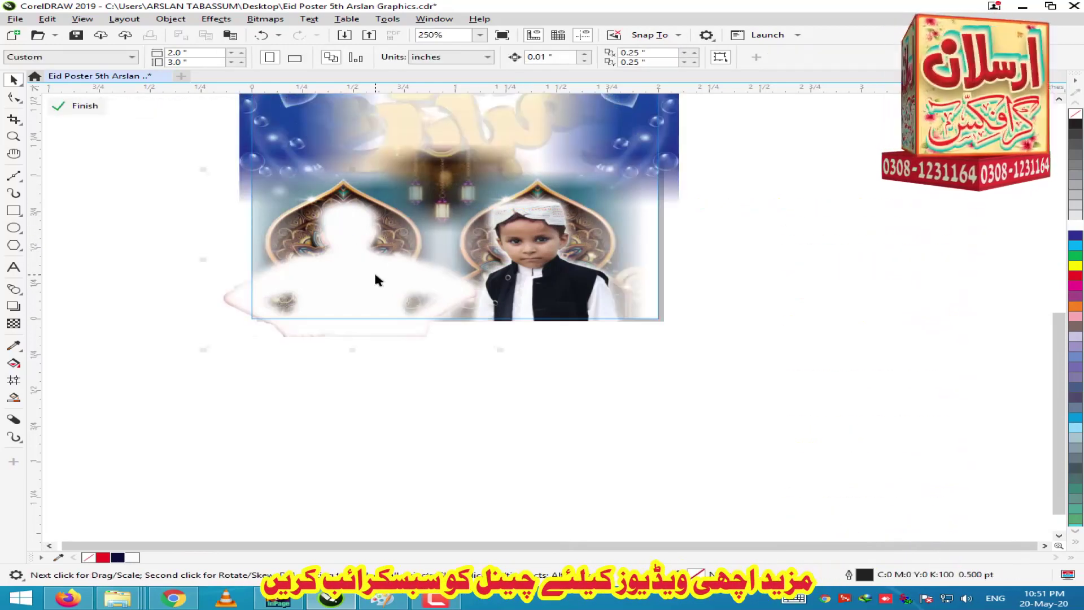
pyautogui.press('Delete')
pyautogui.click(395, 285)
pyautogui.hotkey('ctrl', 'z')
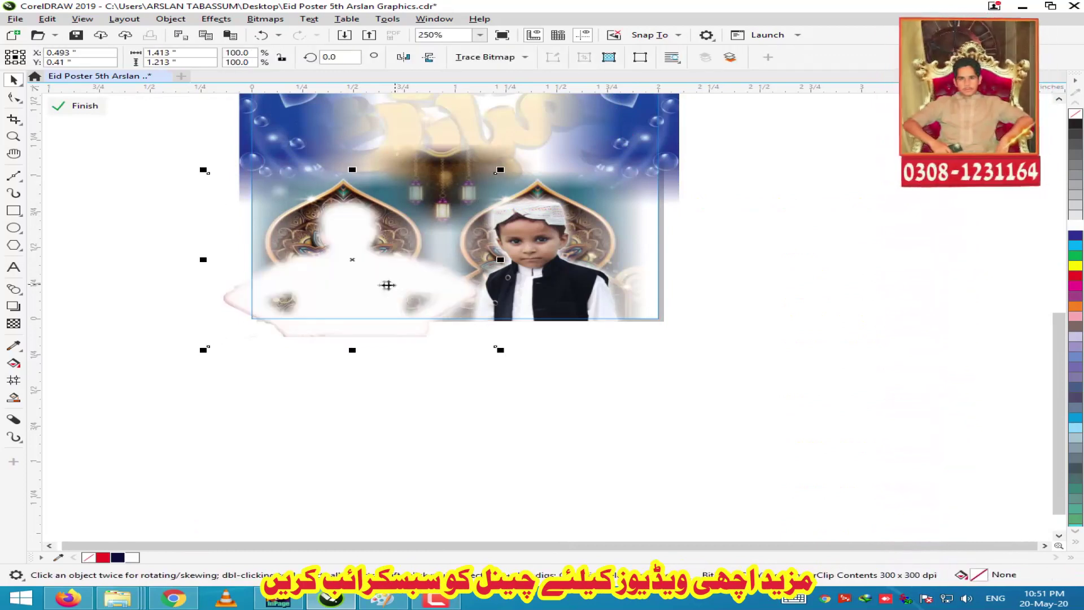
pyautogui.hotkey('ctrl', 'z')
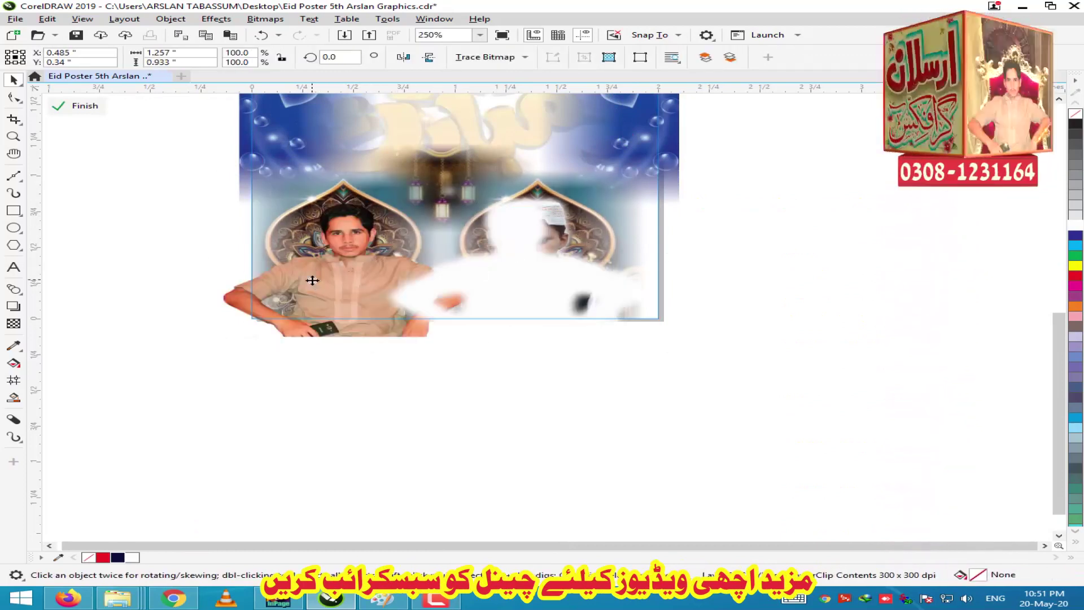
pyautogui.moveTo(353, 287); pyautogui.dragTo(515, 281)
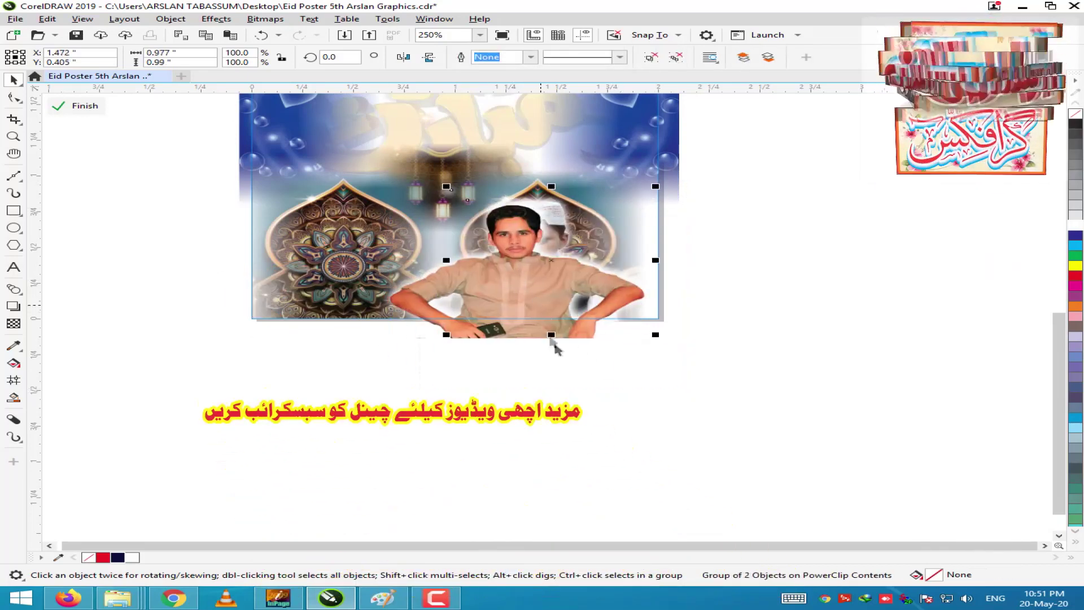
pyautogui.moveTo(445, 179); pyautogui.dragTo(292, 180)
# Centre the white glow on the man's photo, group them, and settle the group over the left arch.
pyautogui.click(520, 227)
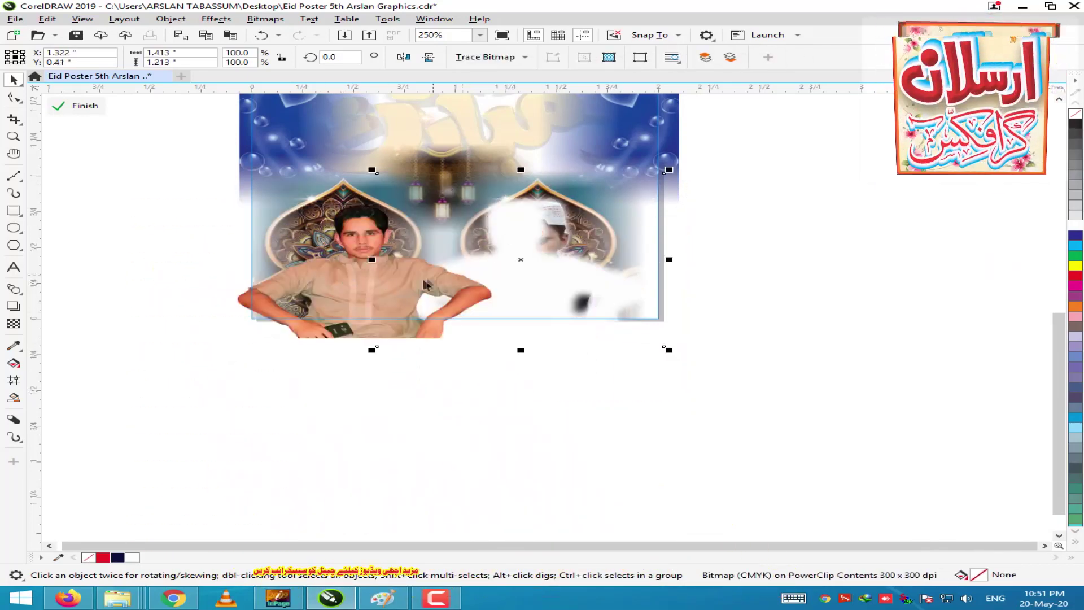
pyautogui.keyDown('shift'); pyautogui.click(359, 274); pyautogui.keyUp('shift')
pyautogui.press('c')
pyautogui.press('e')
pyautogui.click(388, 292)
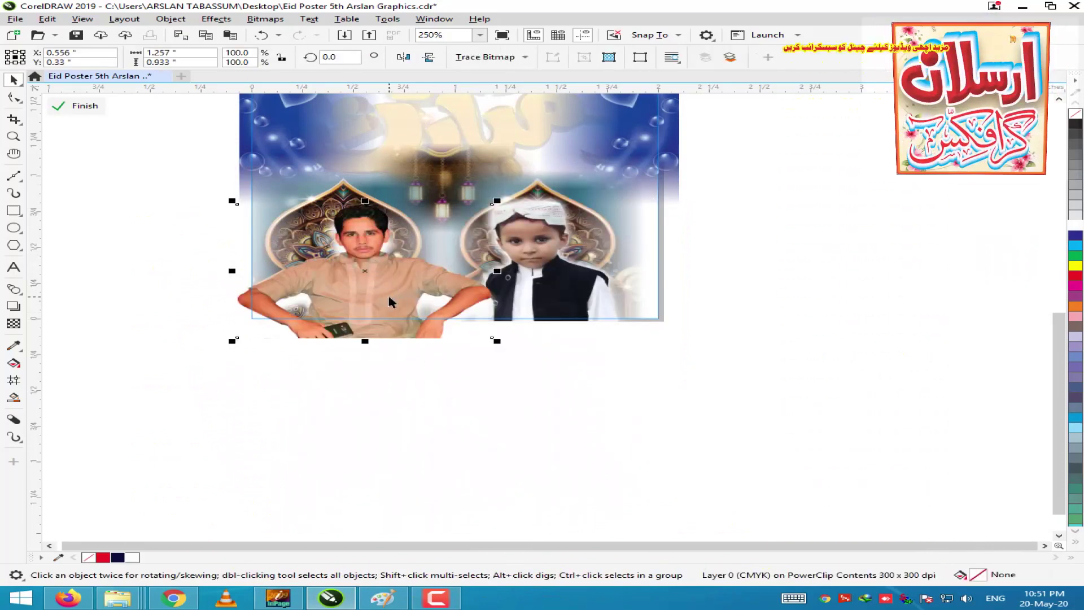
pyautogui.moveTo(131, 175); pyautogui.dragTo(498, 400)
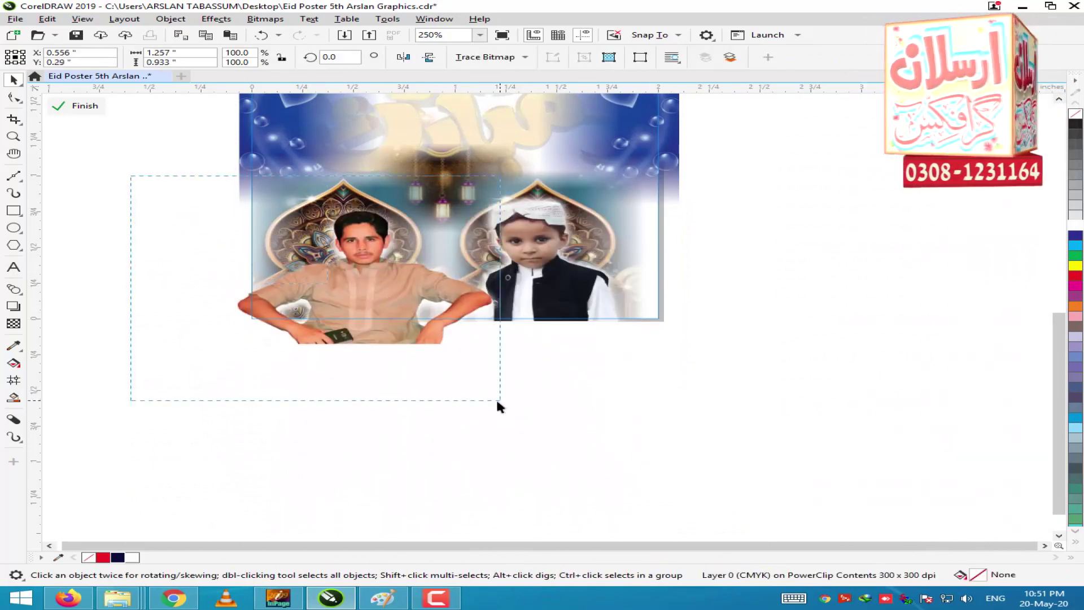
pyautogui.moveTo(376, 288); pyautogui.dragTo(361, 276)
pyautogui.hotkey('ctrl', 'z')
pyautogui.moveTo(142, 164); pyautogui.dragTo(537, 432)
pyautogui.hotkey('ctrl', 'g')
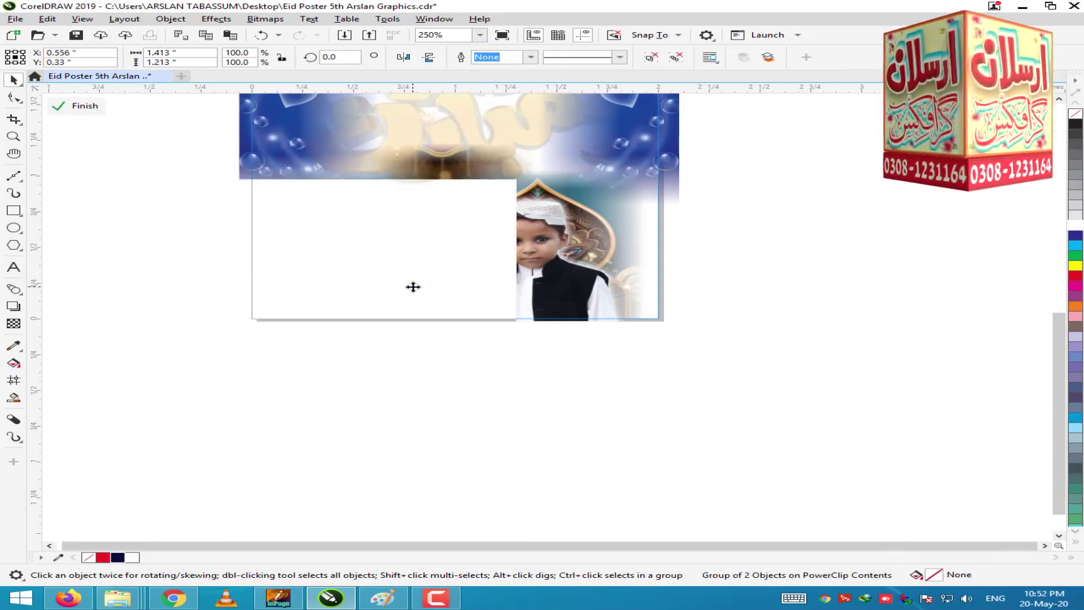
pyautogui.moveTo(358, 286)
pyautogui.mouseDown()
pyautogui.moveTo(339, 275)
pyautogui.moveTo(369, 294)
pyautogui.mouseUp()
# Ungroup the boy's photo group and select its right-hand and left-hand bitmaps individually.
pyautogui.moveTo(704, 394); pyautogui.dragTo(363, 152)
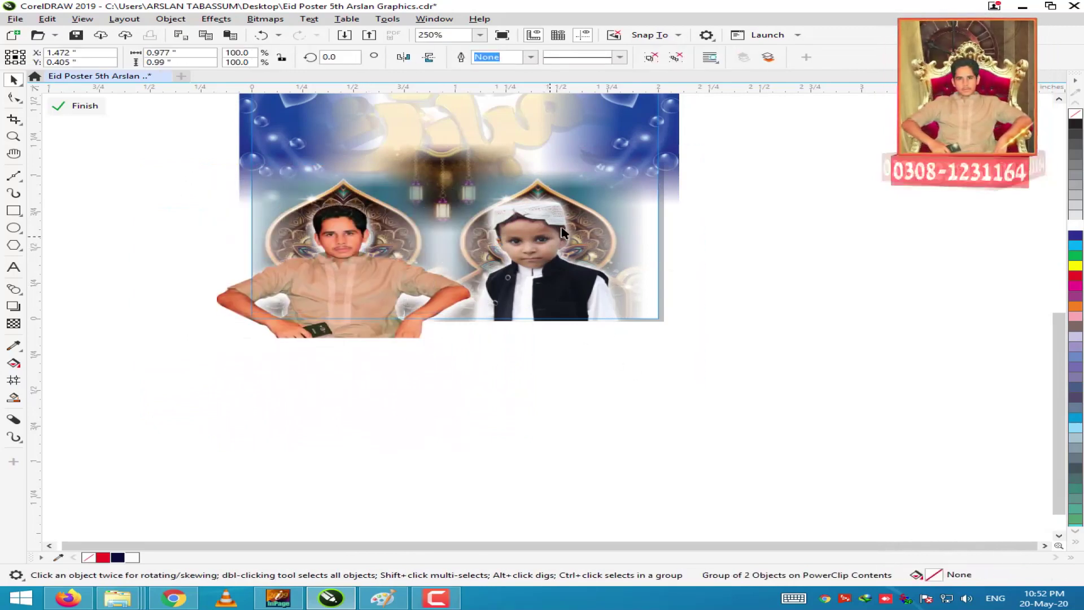
pyautogui.press('Delete')
pyautogui.hotkey('shift', 'pageup')
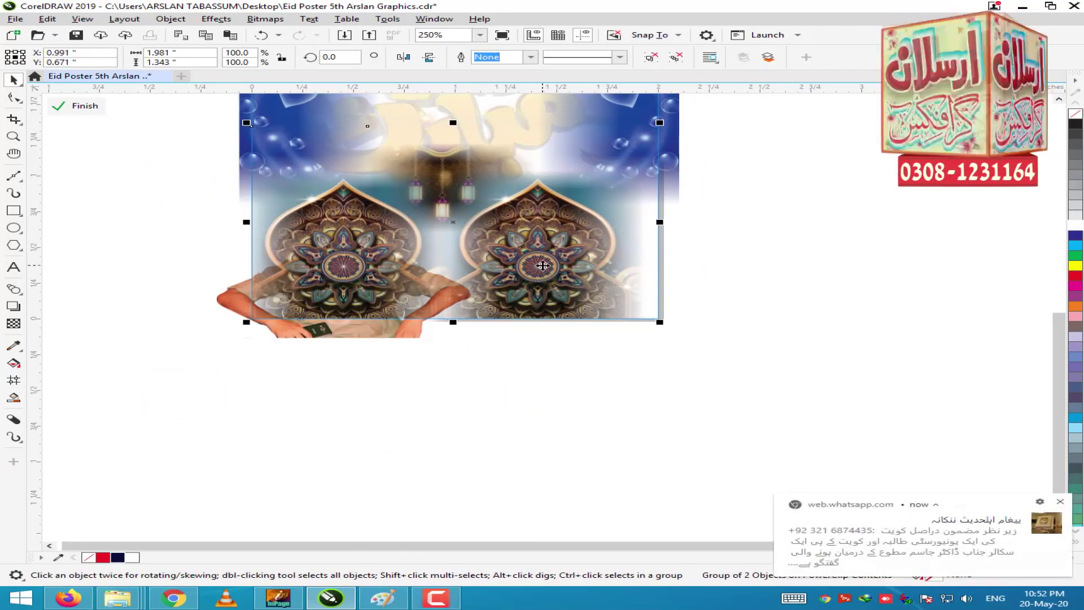
pyautogui.hotkey('ctrl', 'b')
pyautogui.click(650, 336)
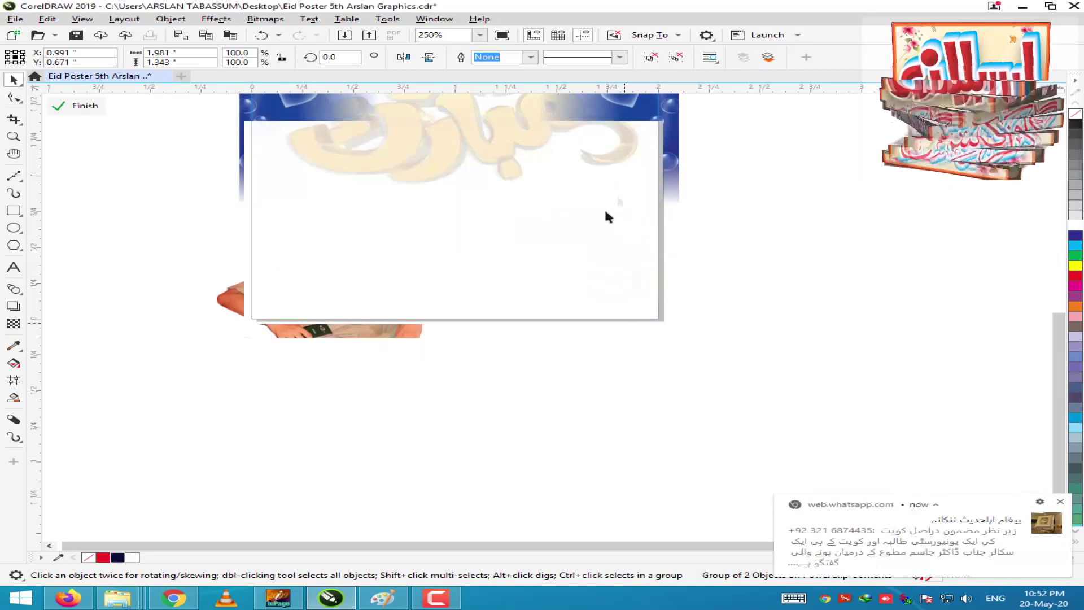
pyautogui.rightClick(546, 230)
pyautogui.click(604, 263)
pyautogui.click(538, 261)
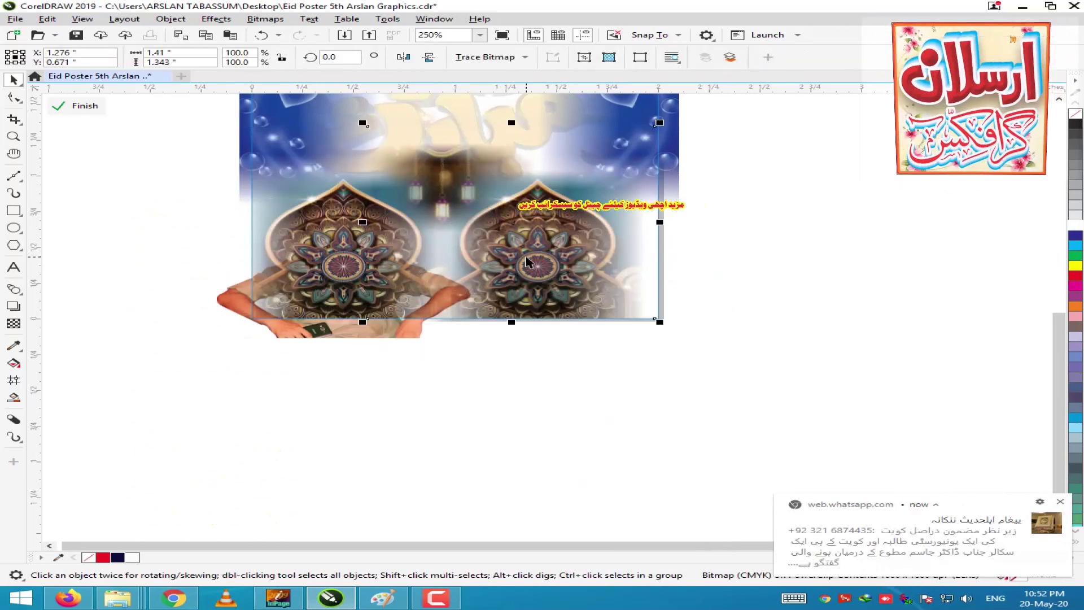
pyautogui.click(318, 256)
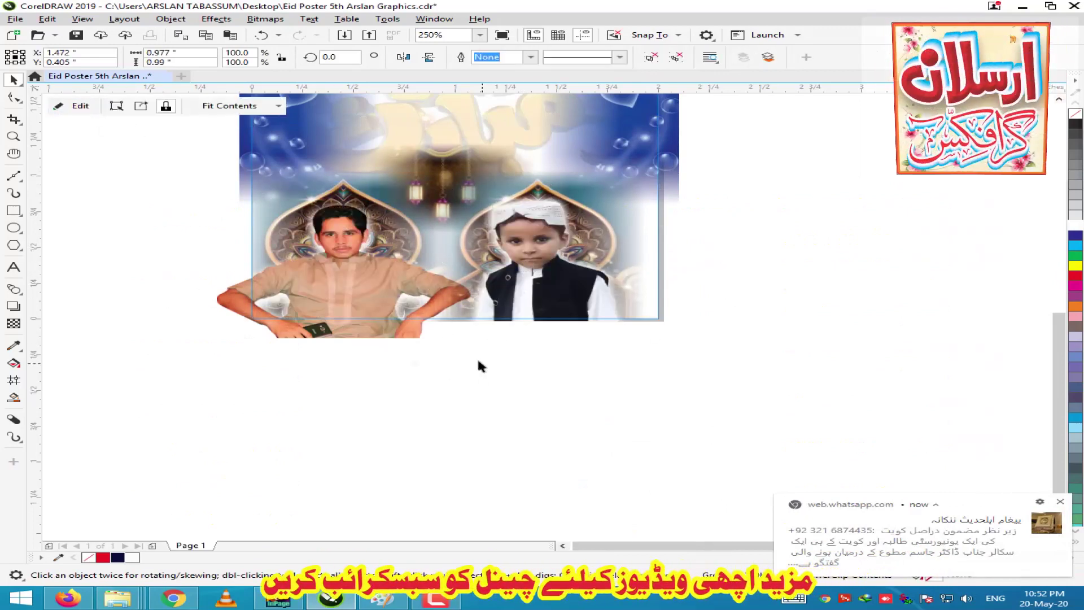
pyautogui.scroll(-5, 486, 367)
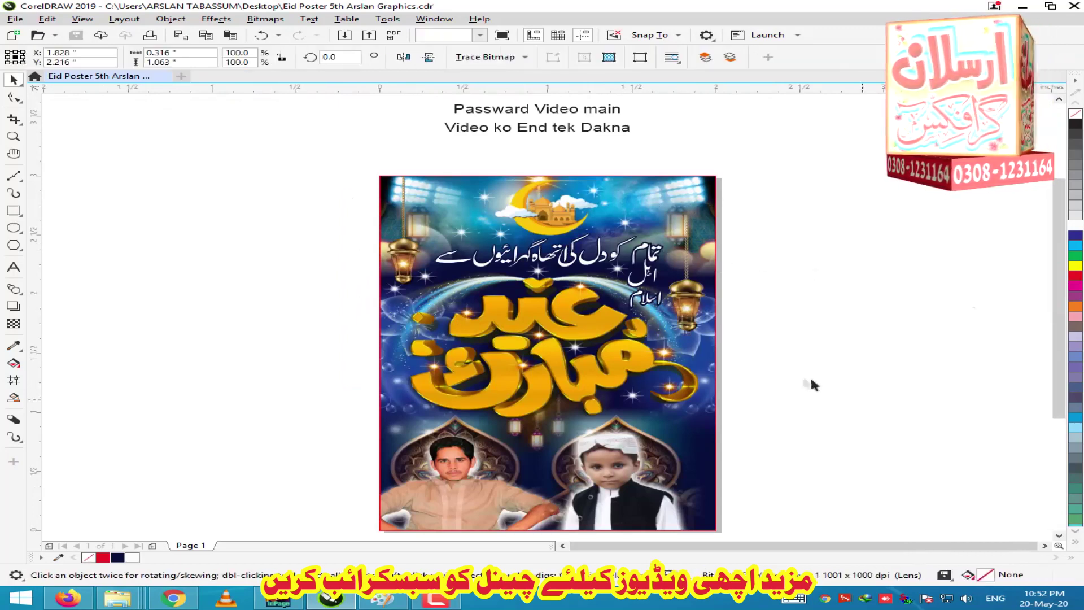
# With the Text tool (F8), start an empty Arial 24 pt text line below the poster.
pyautogui.click(813, 385)
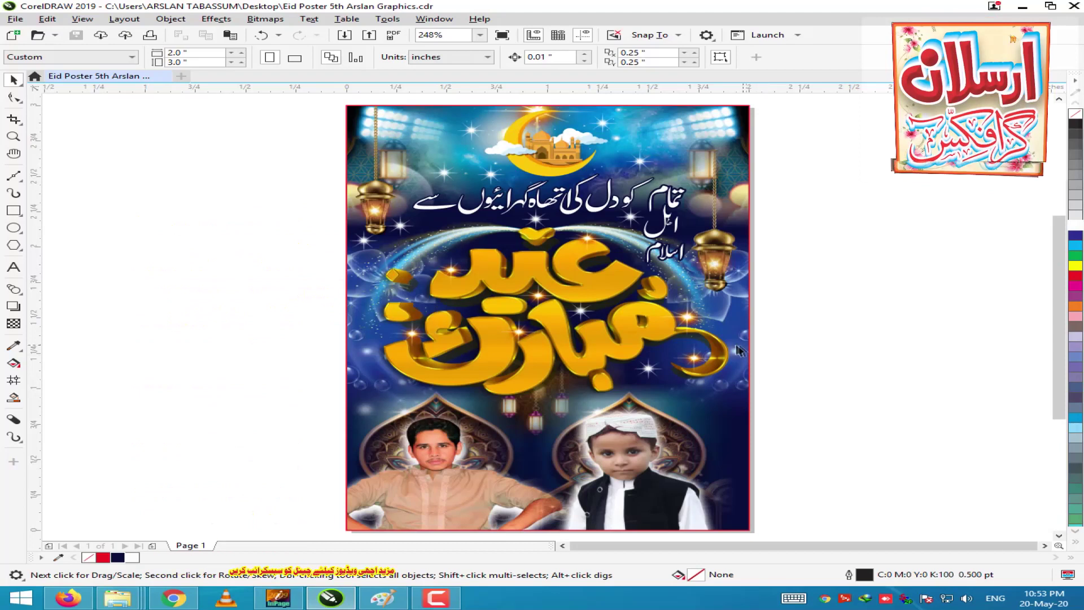
pyautogui.scroll(-1, 581, 214)
pyautogui.press('F8')
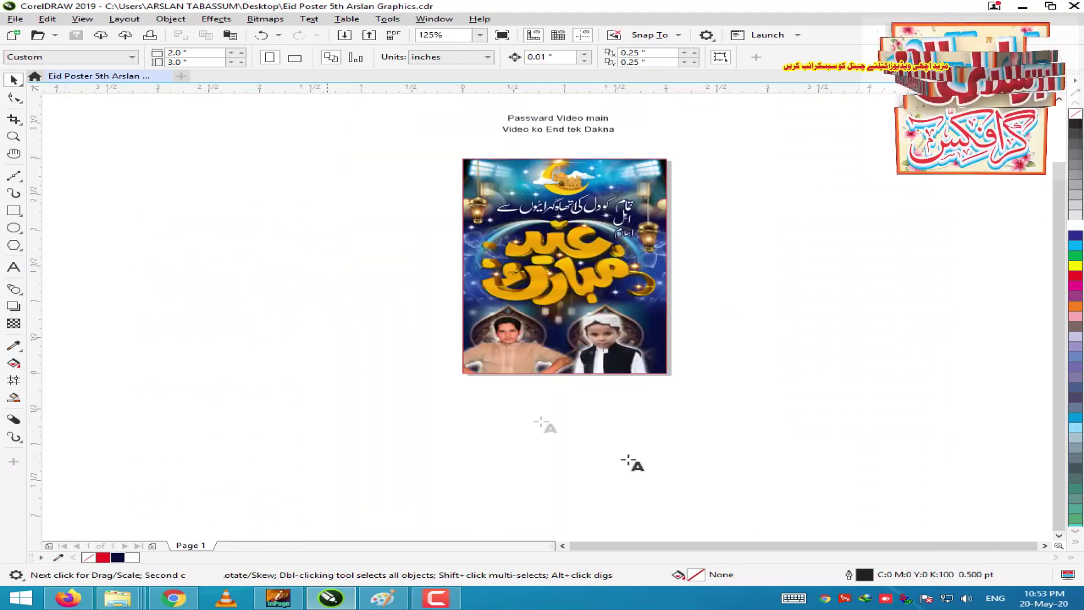
pyautogui.click(591, 416)
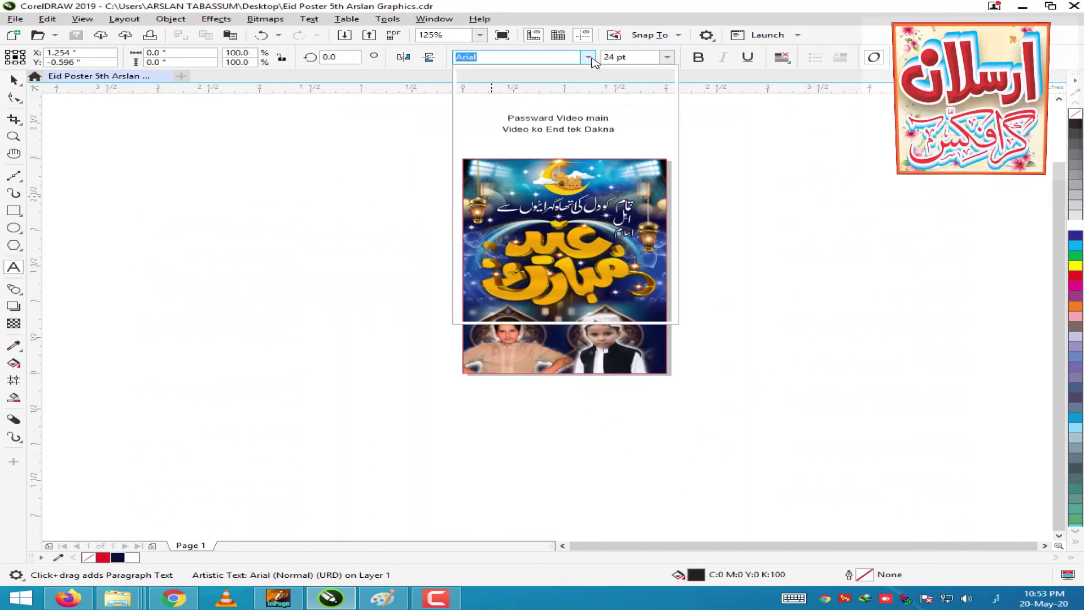
pyautogui.click(593, 58)
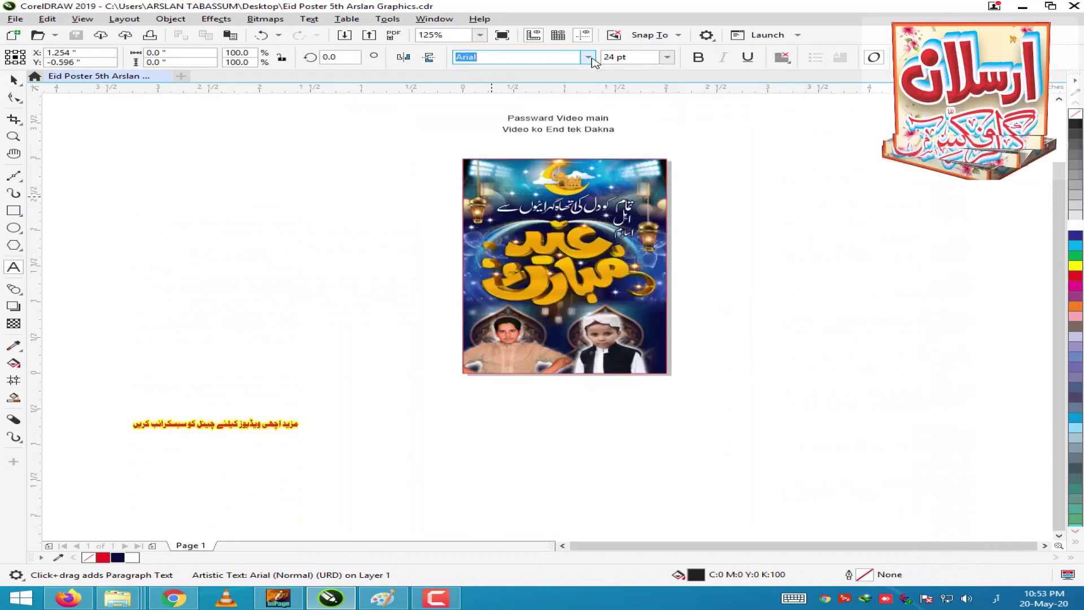
pyautogui.click(591, 59)
# Type the boys' names in Urdu on the Urdu keyboard, on separate lines.
pyautogui.hotkey('alt', 'shift')
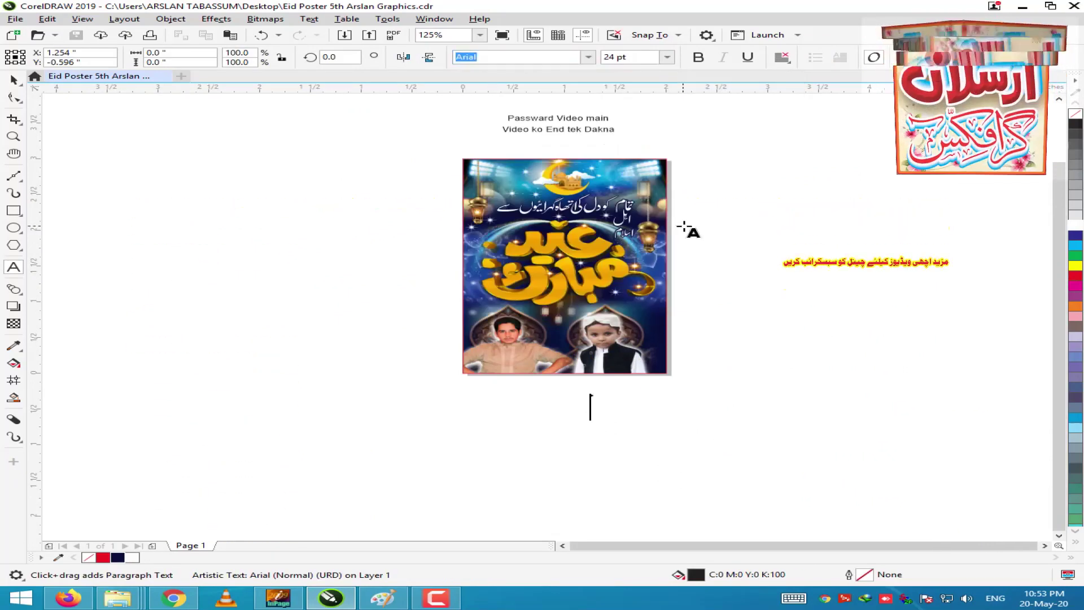
pyautogui.write('ars')
pyautogui.press('BackSpace')
pyautogui.press('BackSpace')
pyautogui.press('BackSpace')
pyautogui.hotkey('alt', 'shift')
pyautogui.write('ارسلان')
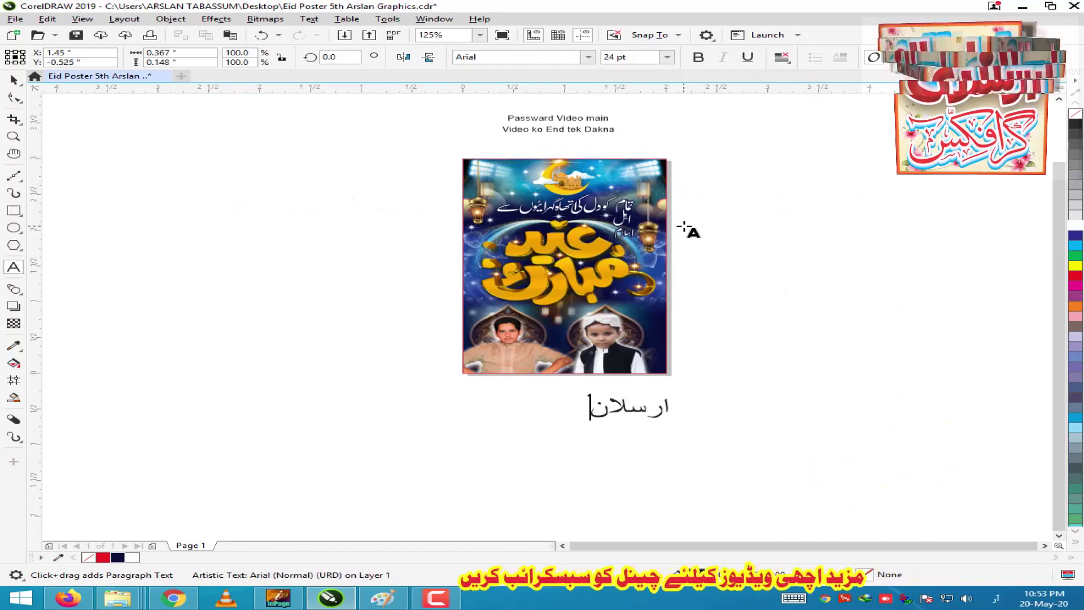
pyautogui.write(' تبسم')
pyautogui.press('Return')
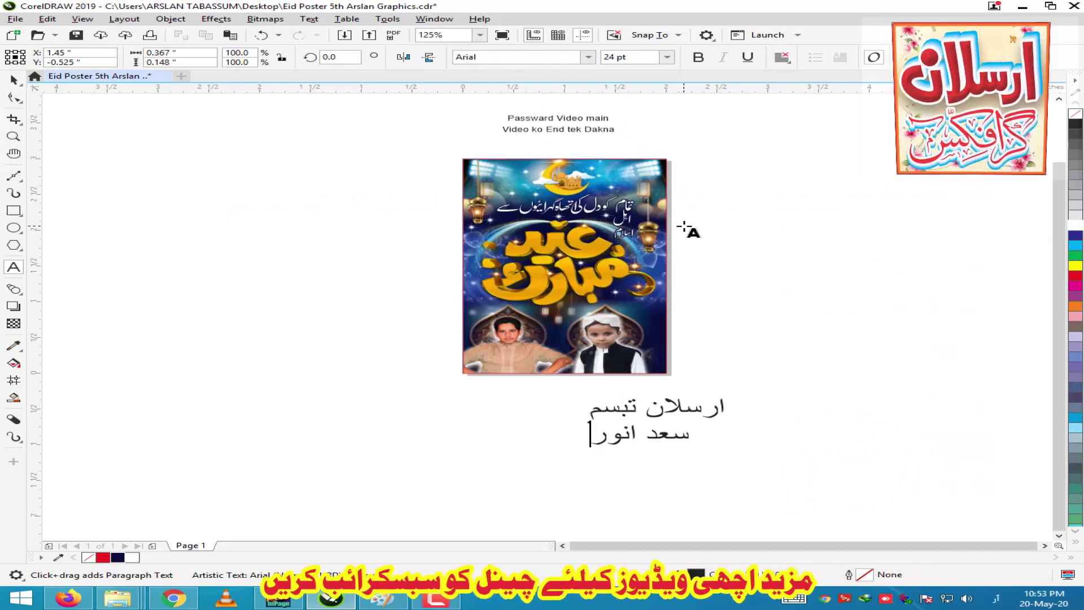
pyautogui.click(14, 80)
# Set the names in AlQalam Nastaleeq, convert them to curves, and break them apart.
pyautogui.click(587, 58)
pyautogui.click(545, 98)
pyautogui.hotkey('ctrl', 'q')
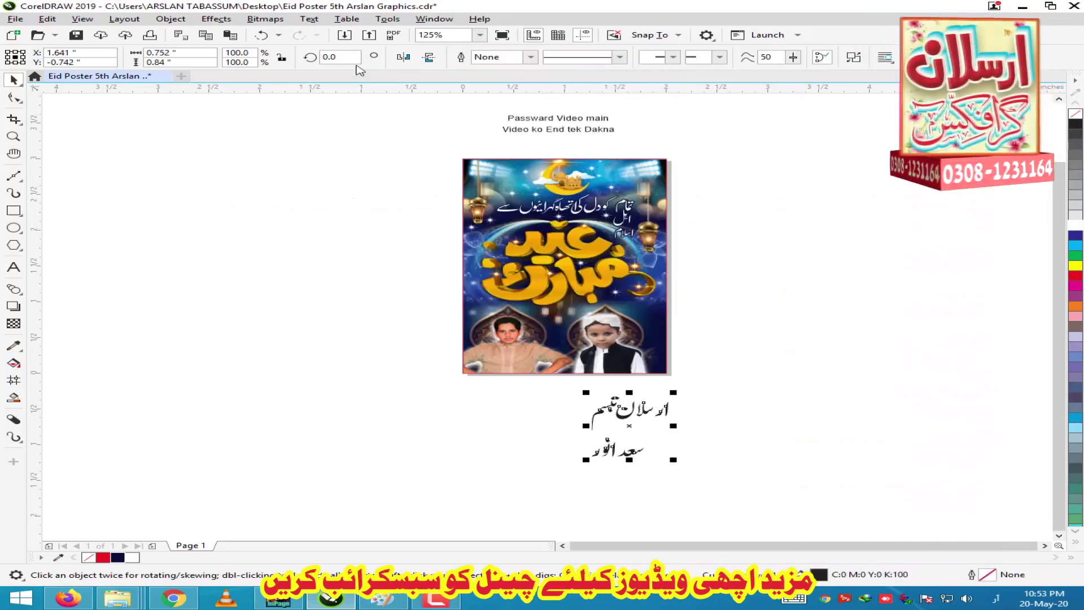
pyautogui.hotkey('ctrl', 'k')
pyautogui.scroll(1, 595, 391)
pyautogui.scroll(2, 594, 390)
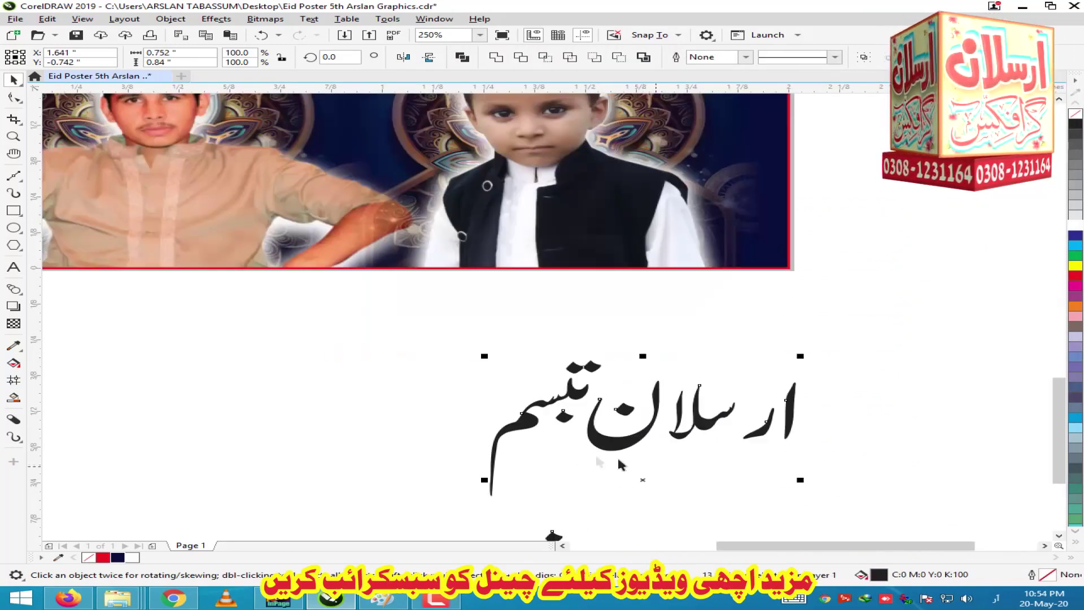
pyautogui.scroll(2, 614, 459)
# Tighten the first name by moving its letter pieces and words snugly together.
pyautogui.click(906, 402)
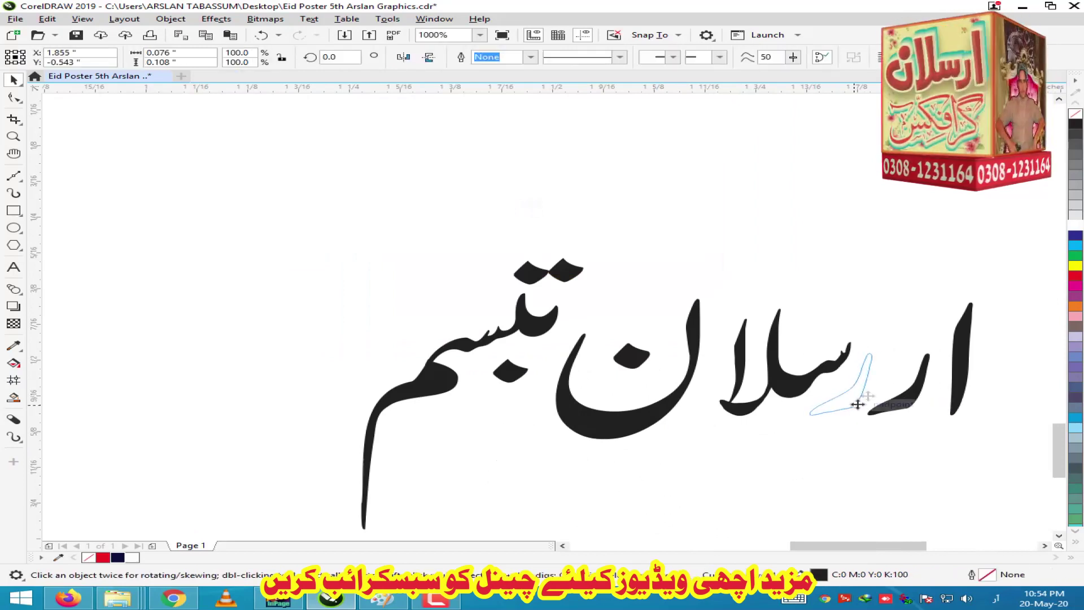
pyautogui.scroll(-2, 688, 321)
pyautogui.moveTo(880, 273); pyautogui.dragTo(666, 412)
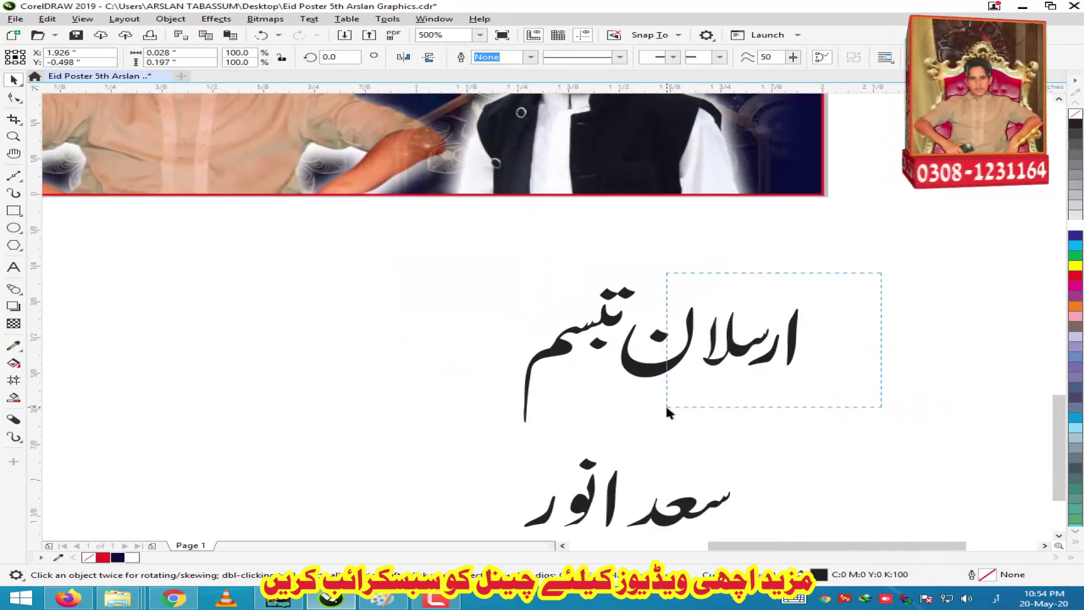
pyautogui.click(685, 373)
pyautogui.click(665, 373)
pyautogui.moveTo(665, 373); pyautogui.dragTo(673, 373)
pyautogui.click(616, 337)
pyautogui.click(612, 320)
pyautogui.moveTo(650, 267); pyautogui.dragTo(458, 443)
pyautogui.moveTo(549, 349); pyautogui.dragTo(604, 322)
pyautogui.scroll(-1, 615, 320)
pyautogui.scroll(2, 612, 444)
# Adjust the second name's letters and combine its pieces into one object.
pyautogui.moveTo(721, 399); pyautogui.dragTo(662, 398)
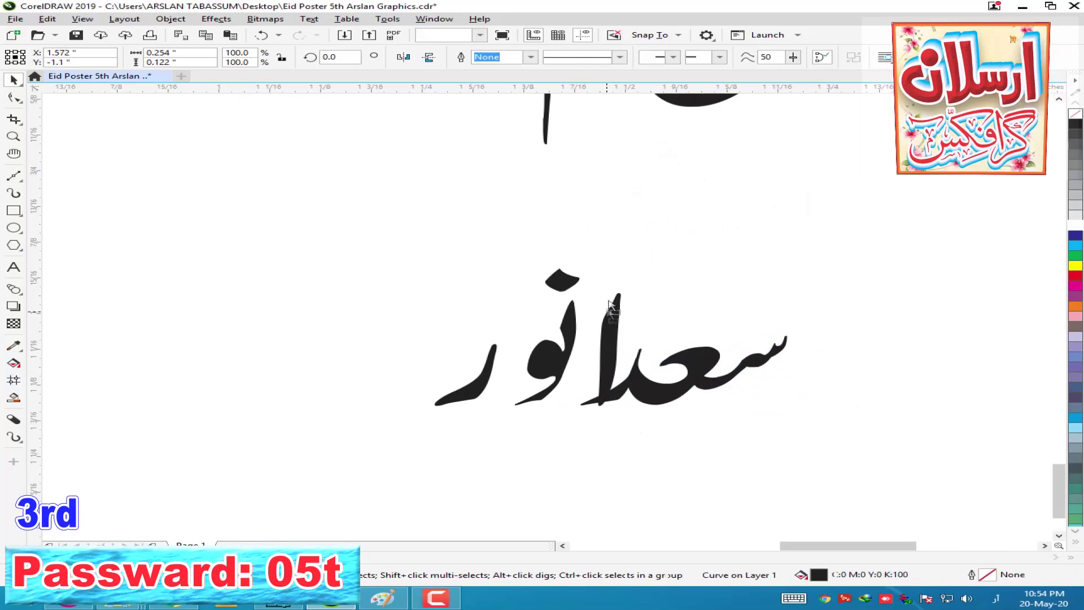
pyautogui.moveTo(604, 340)
pyautogui.mouseDown()
pyautogui.moveTo(604, 351)
pyautogui.moveTo(598, 343)
pyautogui.mouseUp()
pyautogui.moveTo(464, 394); pyautogui.dragTo(484, 394)
pyautogui.scroll(-3, 628, 398)
pyautogui.hotkey('ctrl', 'l')
pyautogui.moveTo(623, 398); pyautogui.dragTo(670, 297)
pyautogui.hotkey('ctrl', 'z')
pyautogui.scroll(2, 633, 302)
# Give the second name a red fill and a yellow 1.5 pt outline.
pyautogui.click(1075, 276)
pyautogui.rightClick(1075, 266)
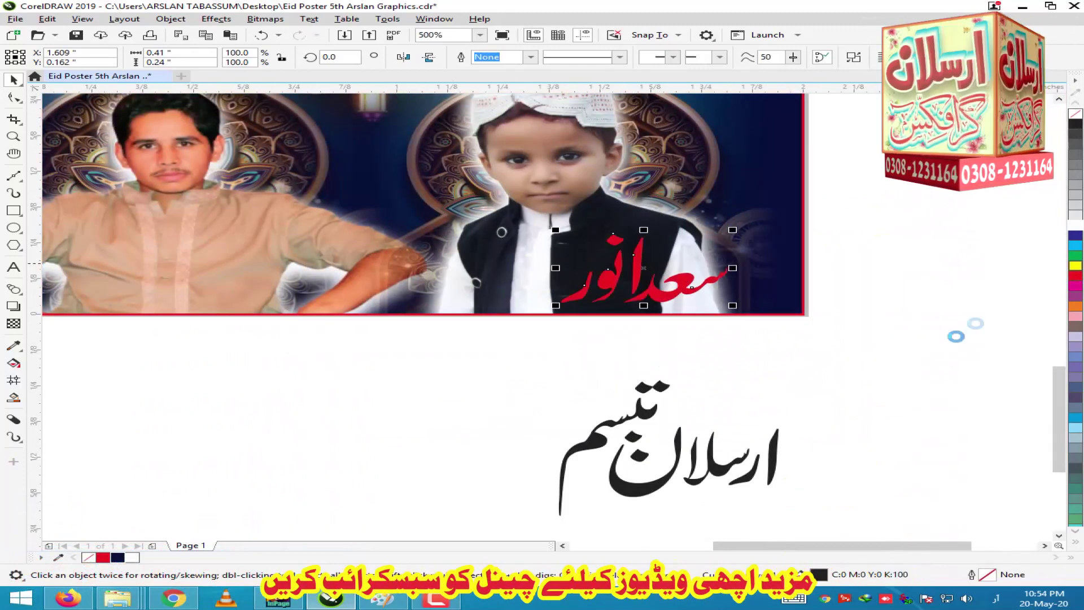
pyautogui.doubleClick(988, 575)
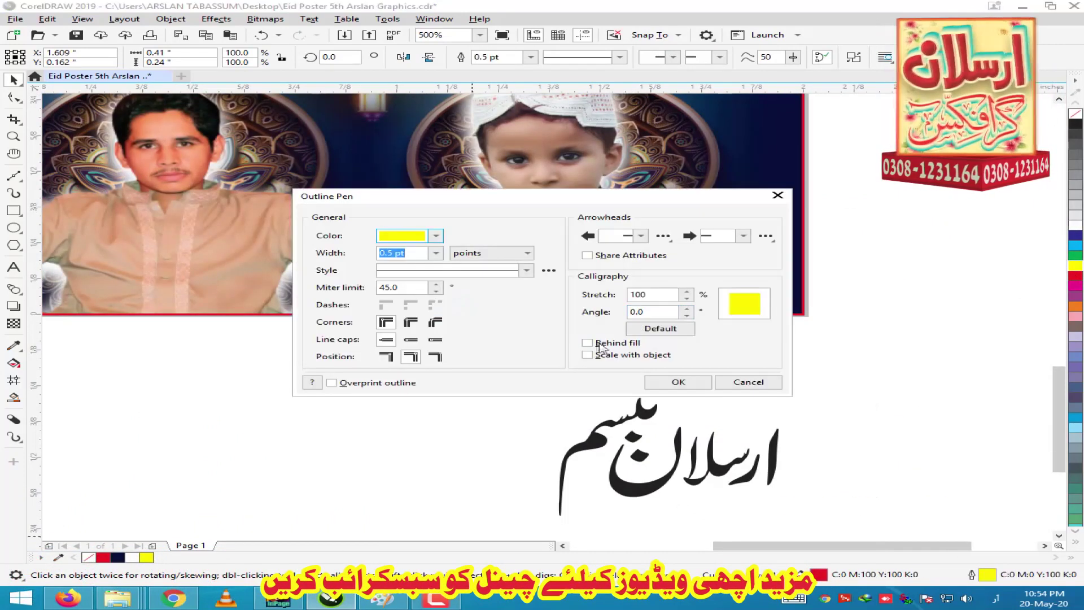
pyautogui.click(437, 253)
pyautogui.click(406, 312)
pyautogui.click(660, 382)
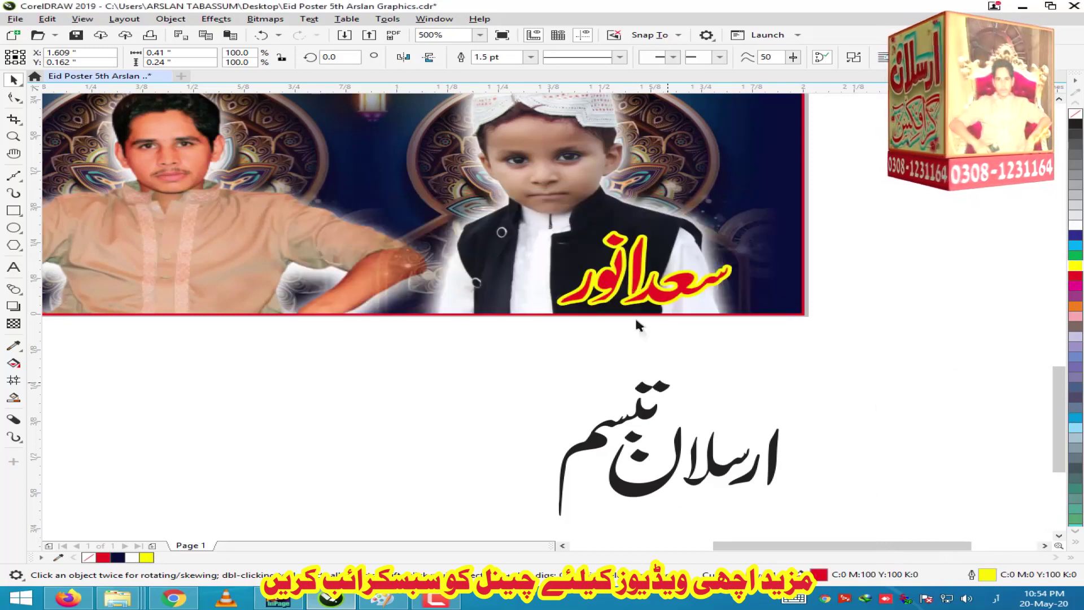
# Check the remaining black name pieces, then switch to the '2nd Day' File Explorer window.
pyautogui.scroll(-1, 630, 340)
pyautogui.moveTo(763, 433); pyautogui.dragTo(473, 312)
pyautogui.click(430, 362)
pyautogui.click(118, 598)
pyautogui.click(636, 497)
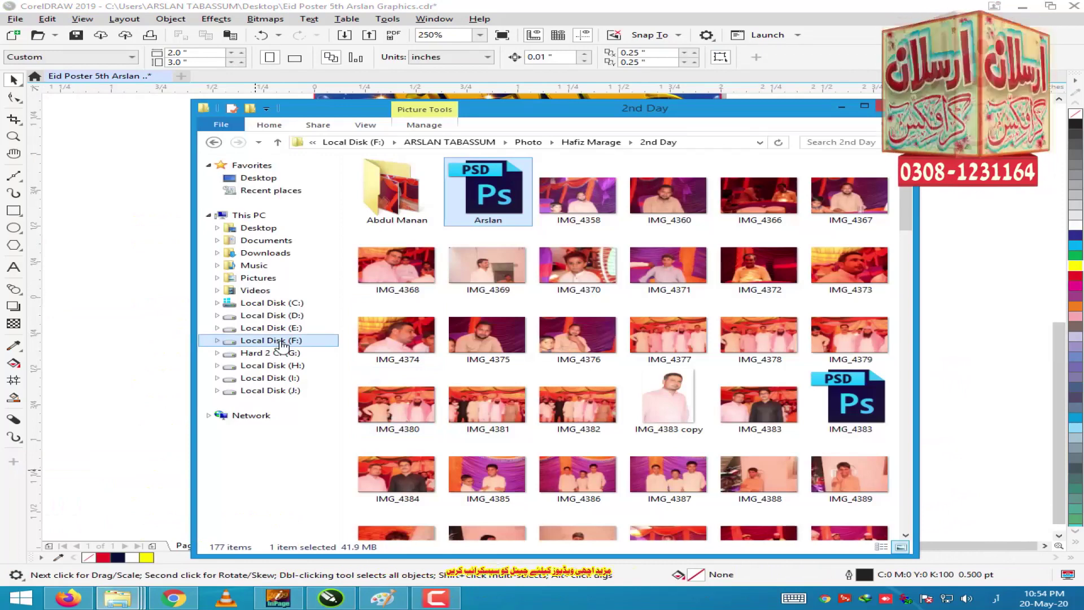
# Browse to the F:\Printing\Cily folder in File Explorer.
pyautogui.click(282, 340)
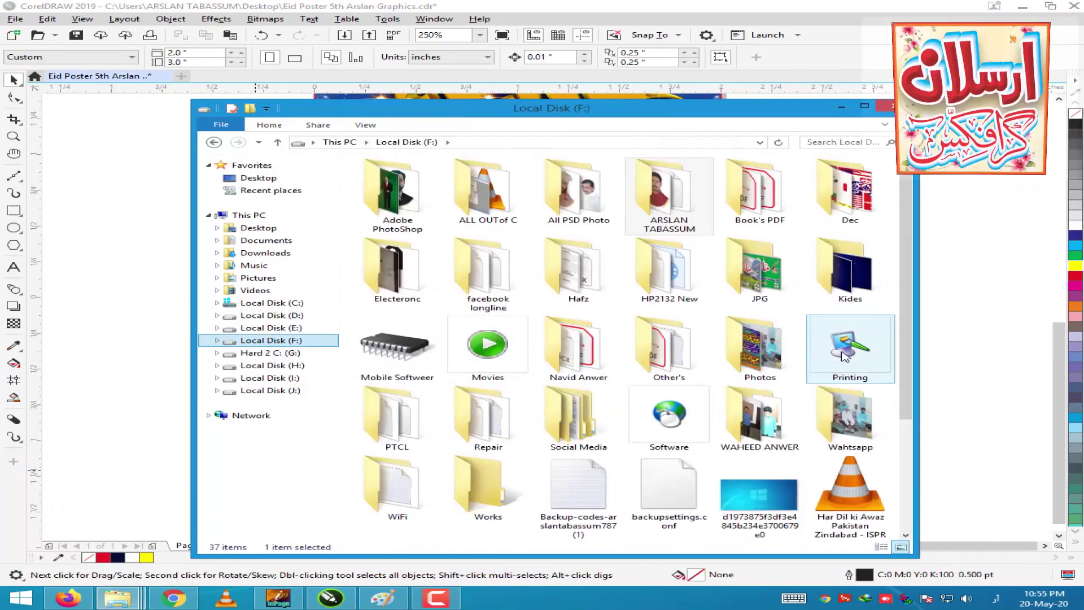
pyautogui.doubleClick(844, 356)
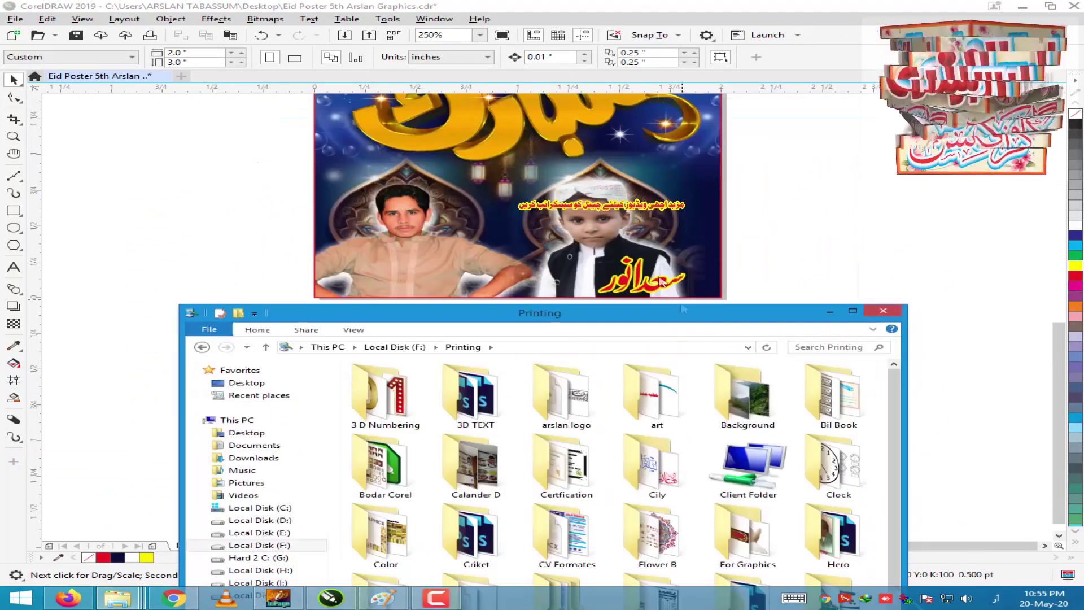
pyautogui.moveTo(702, 315); pyautogui.dragTo(634, 66)
pyautogui.click(620, 202)
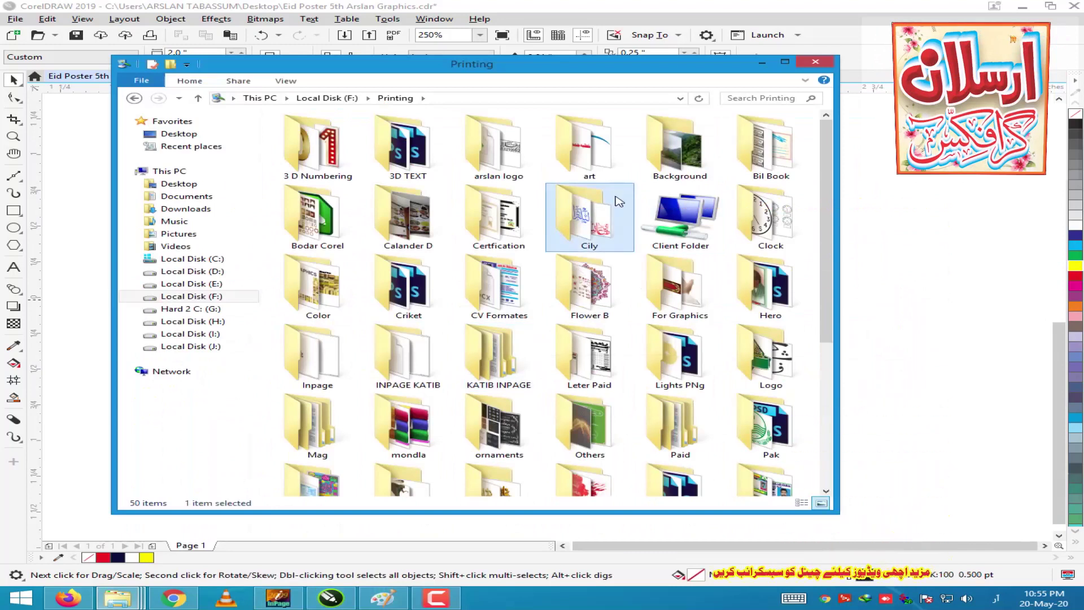
pyautogui.doubleClick(619, 201)
pyautogui.click(565, 339)
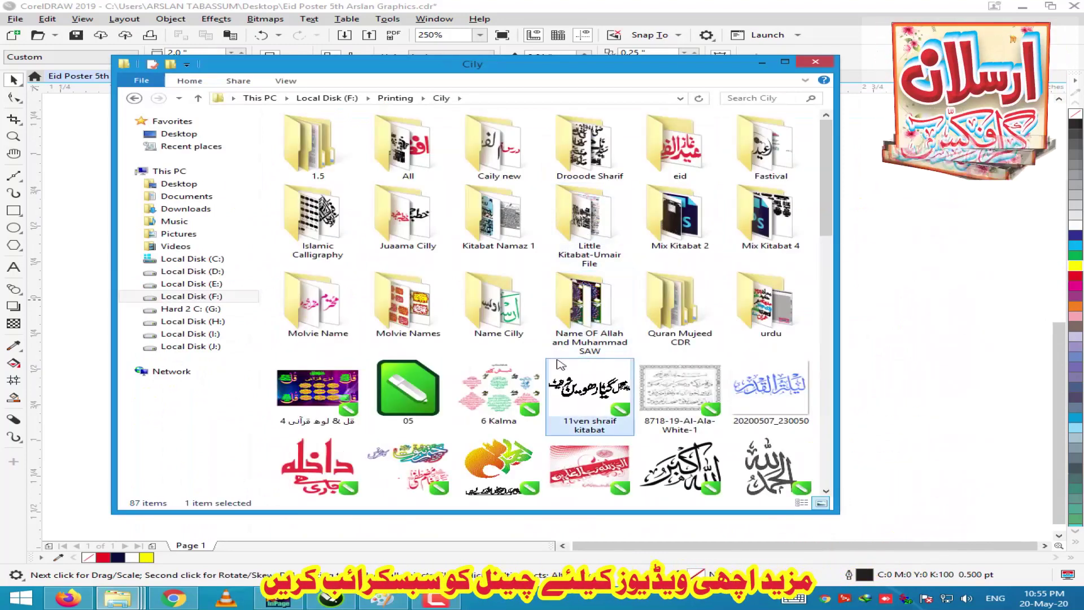
pyautogui.press('a')
pyautogui.press('a')
pyautogui.press('a')
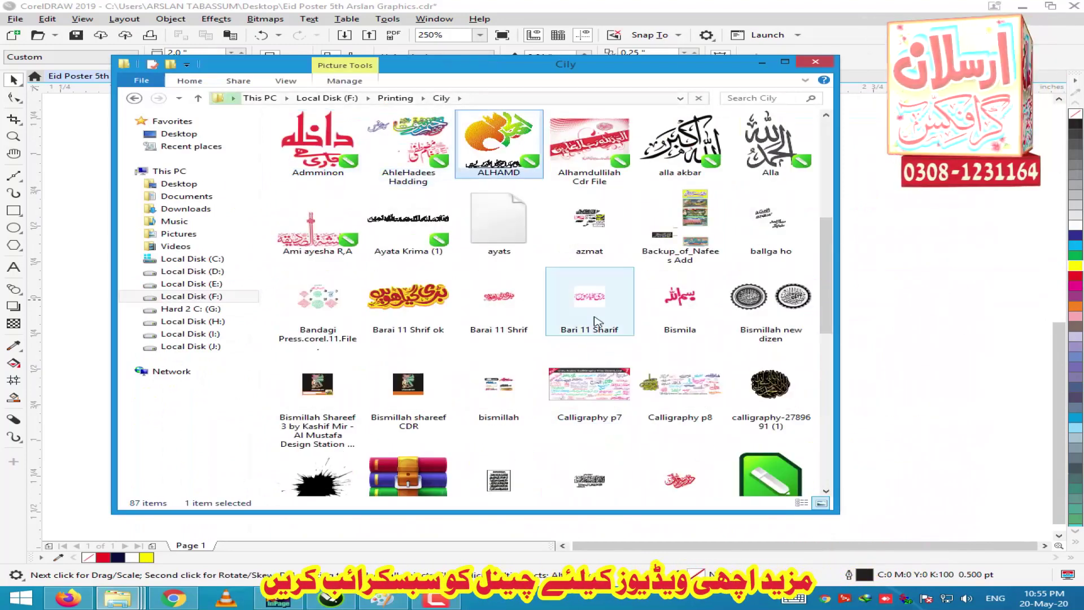
pyautogui.scroll(-3, 596, 323)
pyautogui.press('a')
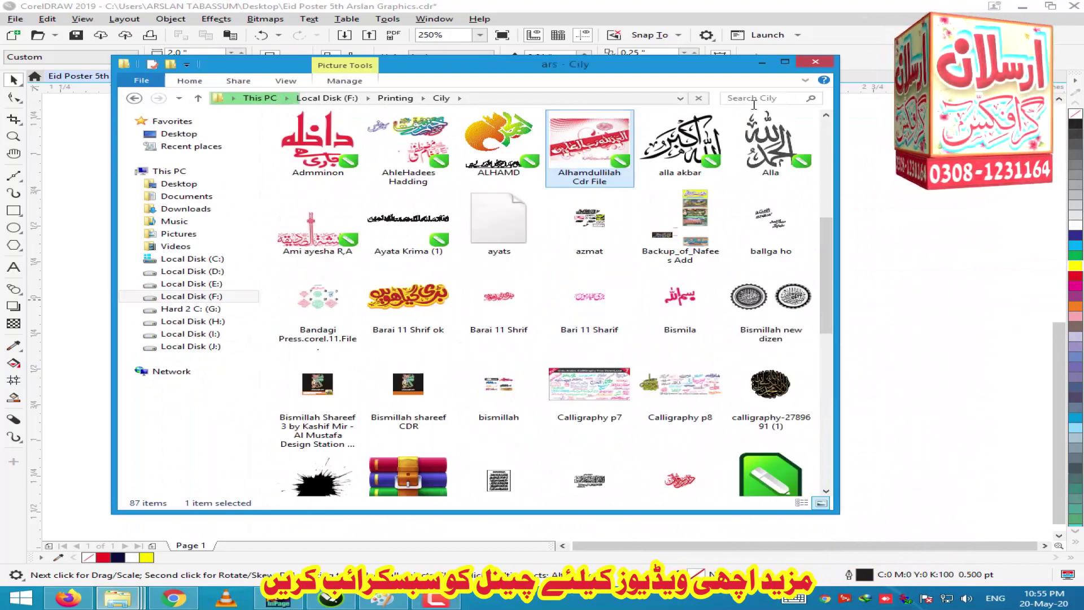
# Search the Cily folder for the first boy's name and drop the calligraphy file onto the canvas.
pyautogui.click(754, 103)
pyautogui.write('ars')
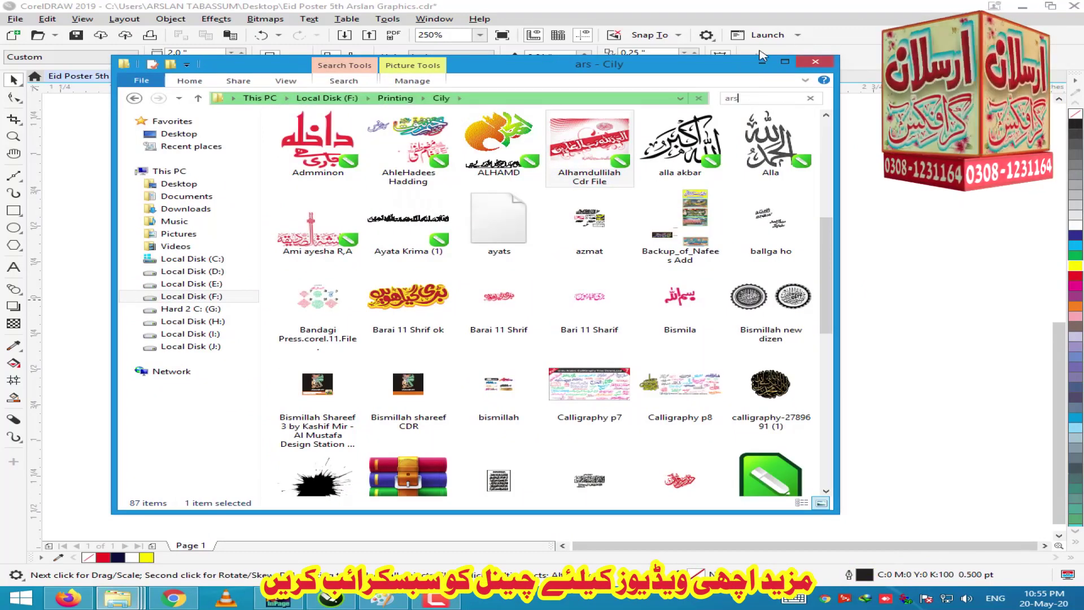
pyautogui.write('lan')
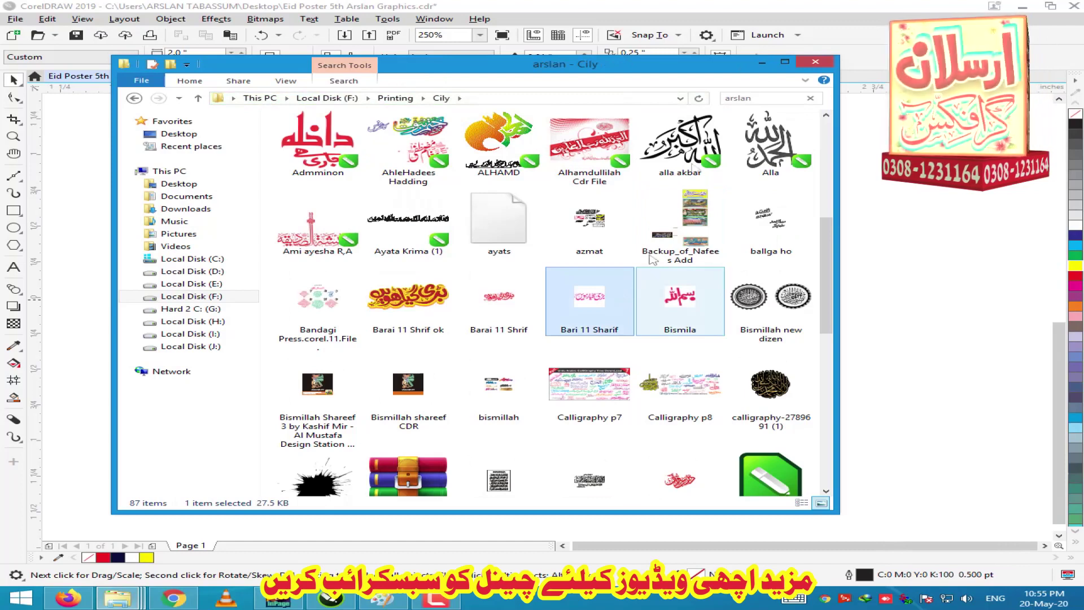
pyautogui.scroll(-10, 625, 271)
pyautogui.click(609, 284)
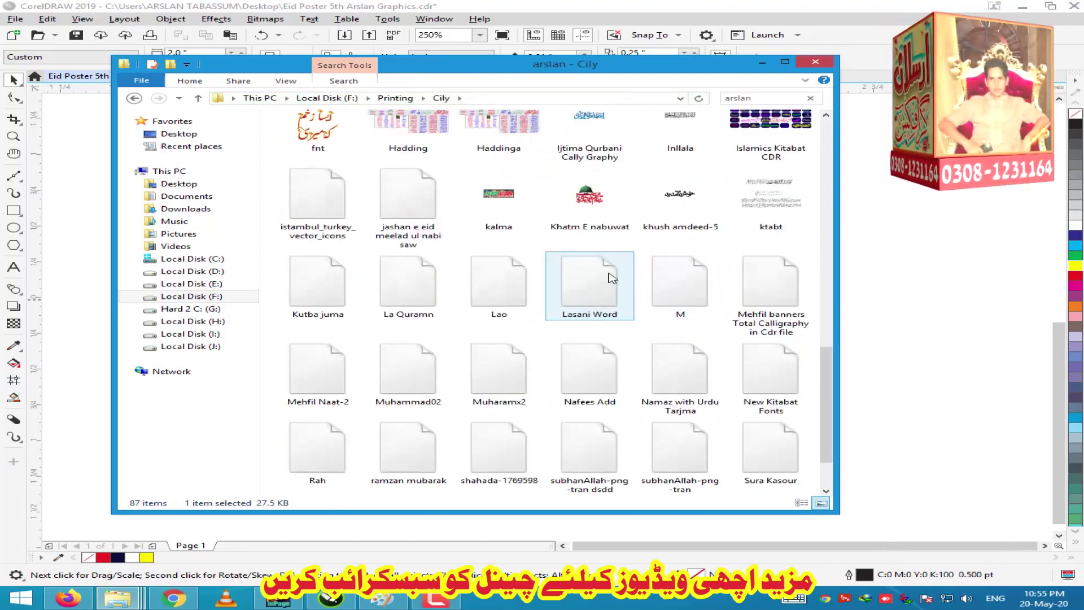
pyautogui.scroll(-1, 609, 284)
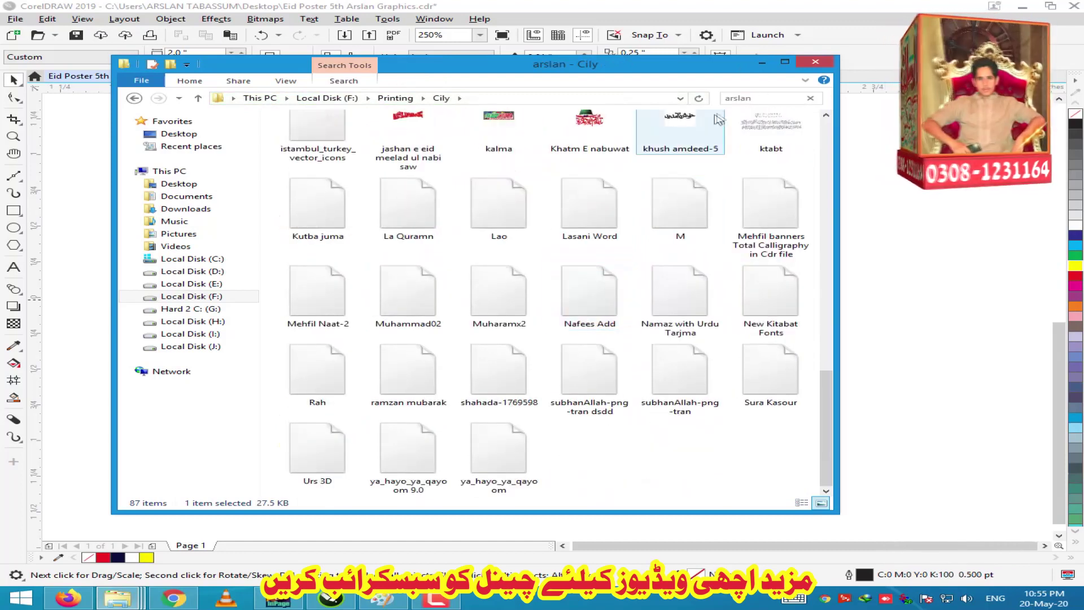
pyautogui.click(766, 98)
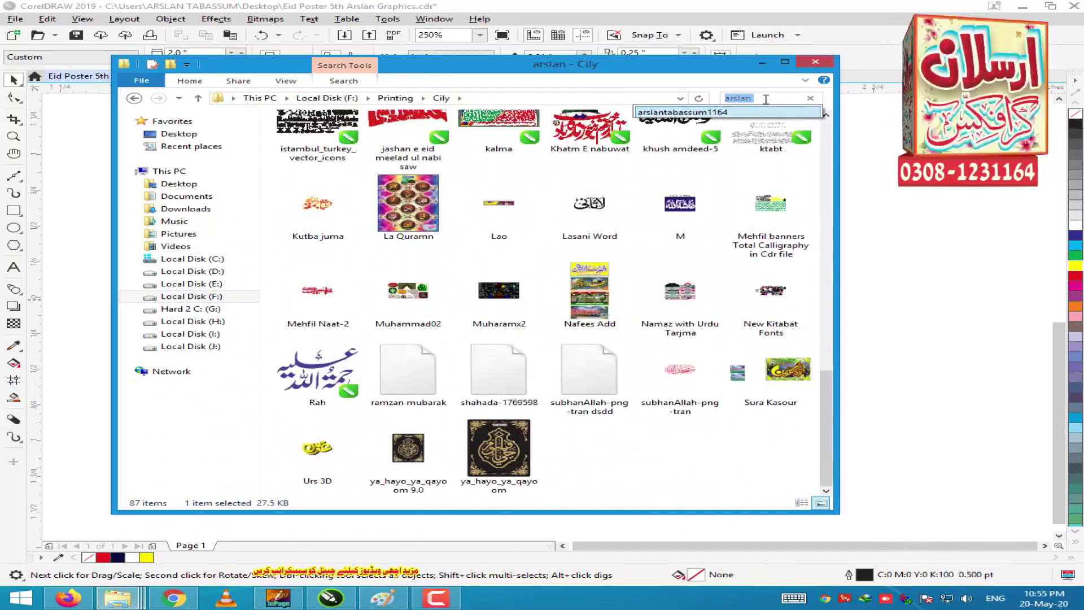
pyautogui.press('Down')
pyautogui.press('Return')
pyautogui.press('BackSpace')
pyautogui.write('Arslan')
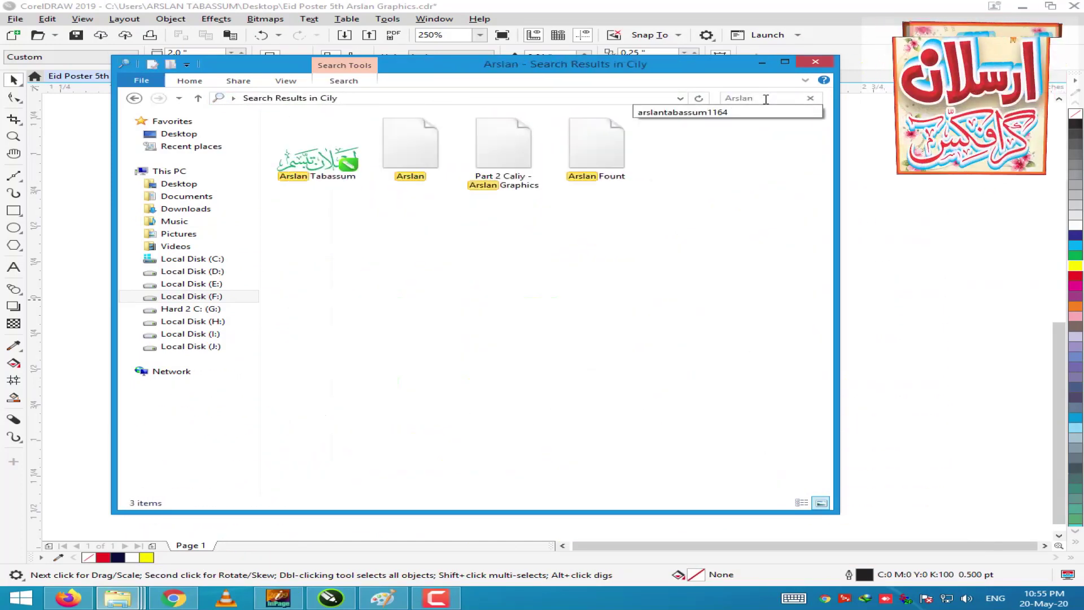
pyautogui.moveTo(317, 148); pyautogui.dragTo(944, 281)
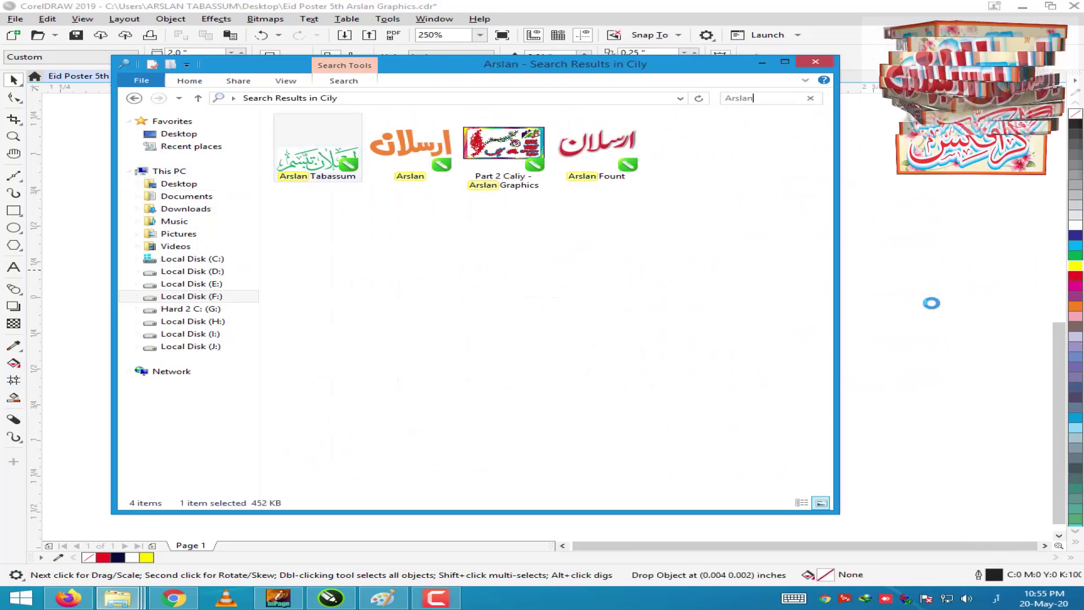
pyautogui.click(932, 303)
pyautogui.scroll(-1, 721, 364)
# Shrink the green calligraphy onto the left photo and delete the black version of the first name.
pyautogui.click(766, 339)
pyautogui.moveTo(887, 283); pyautogui.dragTo(534, 318)
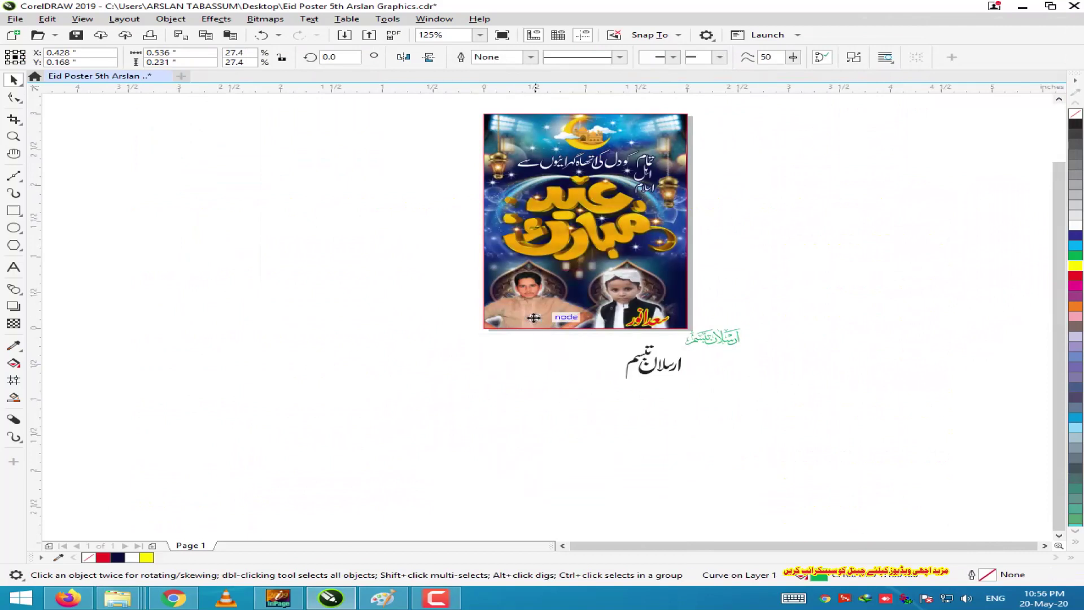
pyautogui.scroll(1, 533, 318)
pyautogui.moveTo(864, 460); pyautogui.dragTo(643, 362)
pyautogui.scroll(2, 543, 308)
pyautogui.press('Delete')
# Resize the calligraphy slightly and nudge it down and left on the photo.
pyautogui.doubleClick(525, 341)
pyautogui.click(310, 323)
pyautogui.moveTo(249, 270); pyautogui.dragTo(338, 296)
pyautogui.moveTo(580, 369); pyautogui.dragTo(555, 383)
# Give the calligraphy a red fill and a 1.0 pt yellow outline.
pyautogui.rightClick(1076, 265)
pyautogui.click(1075, 276)
pyautogui.click(531, 57)
pyautogui.click(506, 85)
# Set the Outline Pen to 1.5 pt, behind fill, scaled with object, with rounded corners.
pyautogui.doubleClick(982, 575)
pyautogui.click(614, 356)
pyautogui.click(612, 344)
pyautogui.click(410, 323)
pyautogui.click(410, 339)
pyautogui.click(436, 253)
pyautogui.click(398, 312)
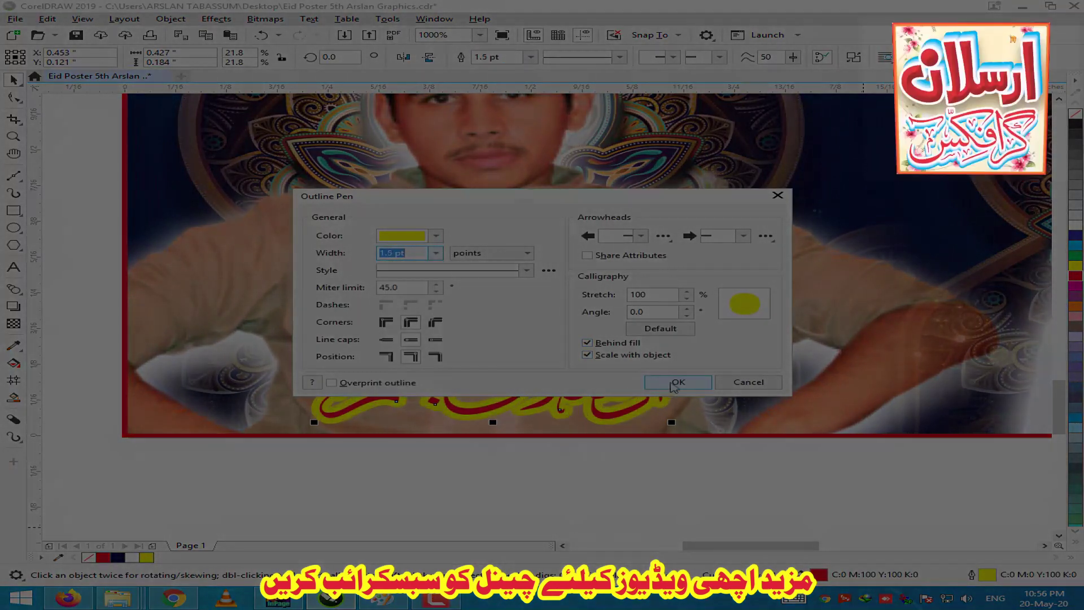
pyautogui.click(677, 382)
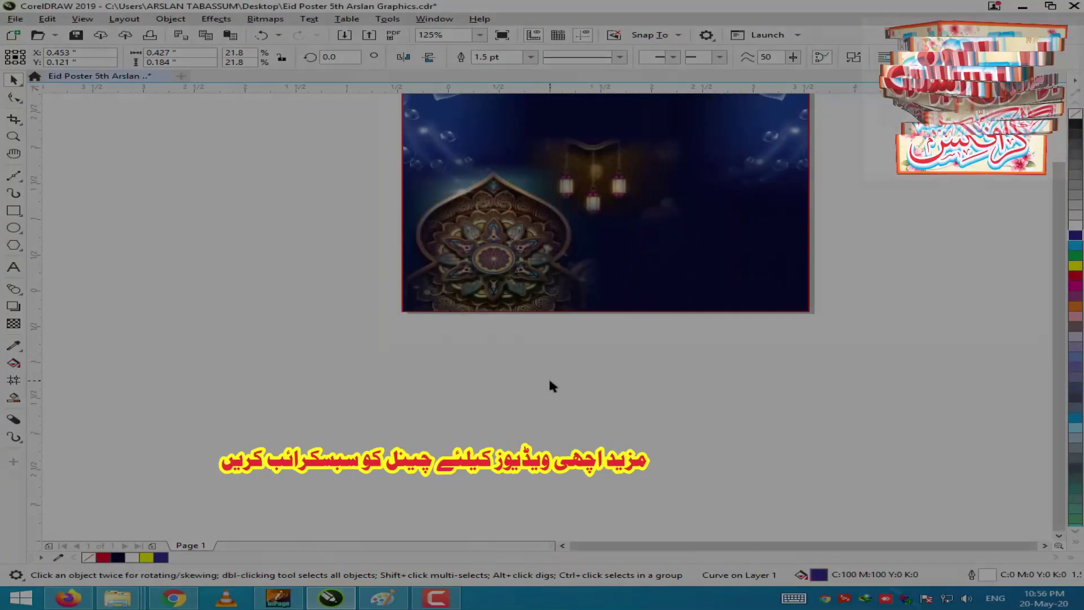